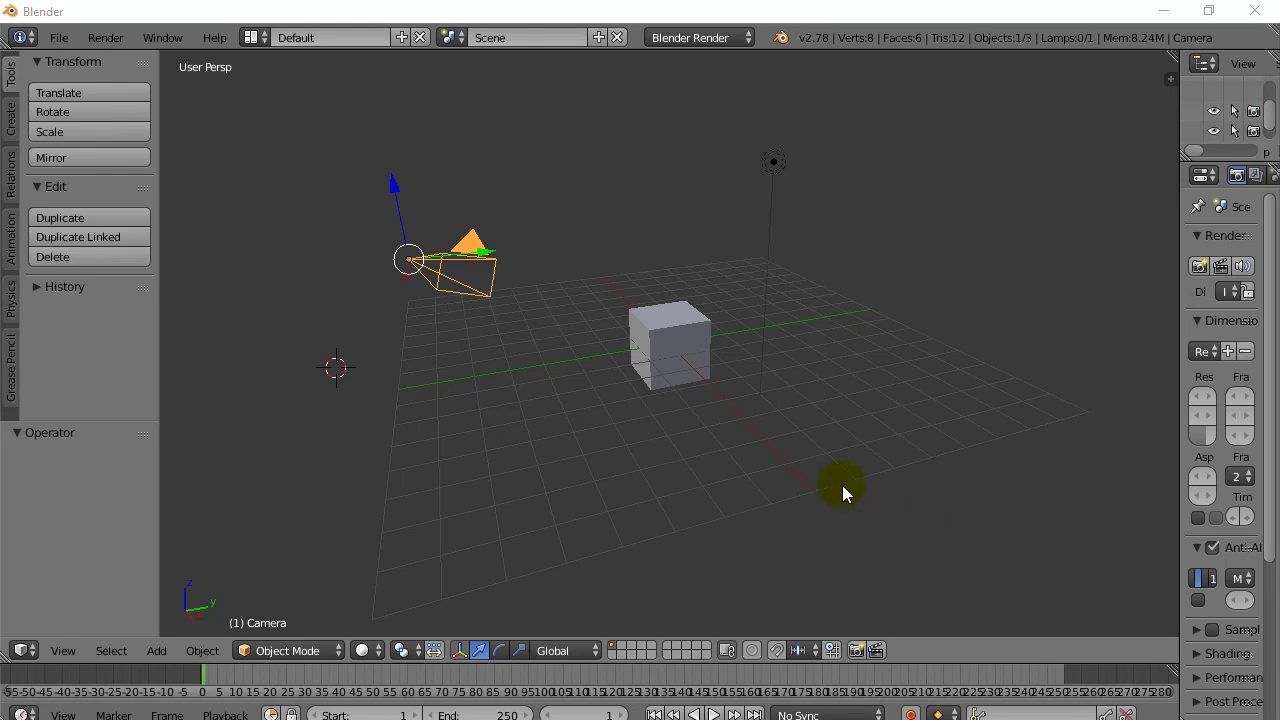
Select the camera and toggle between camera view and free perspective
right_click(667, 338)
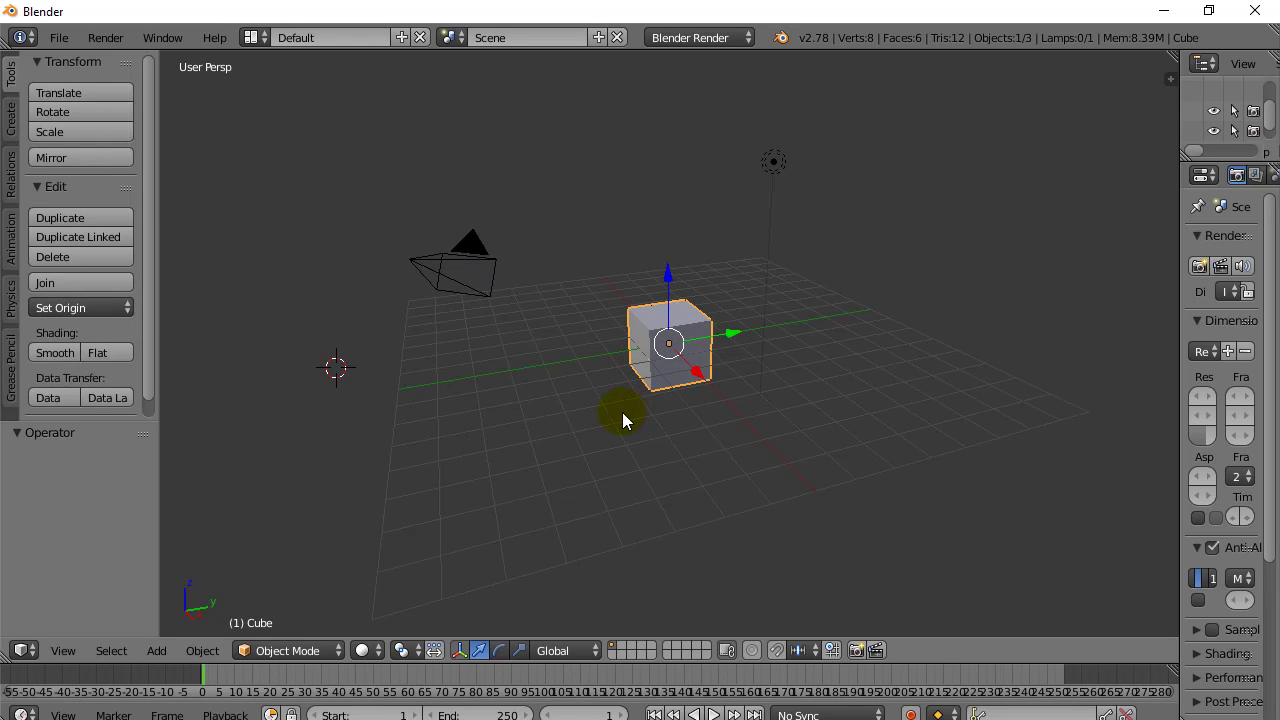
right_click(430, 275)
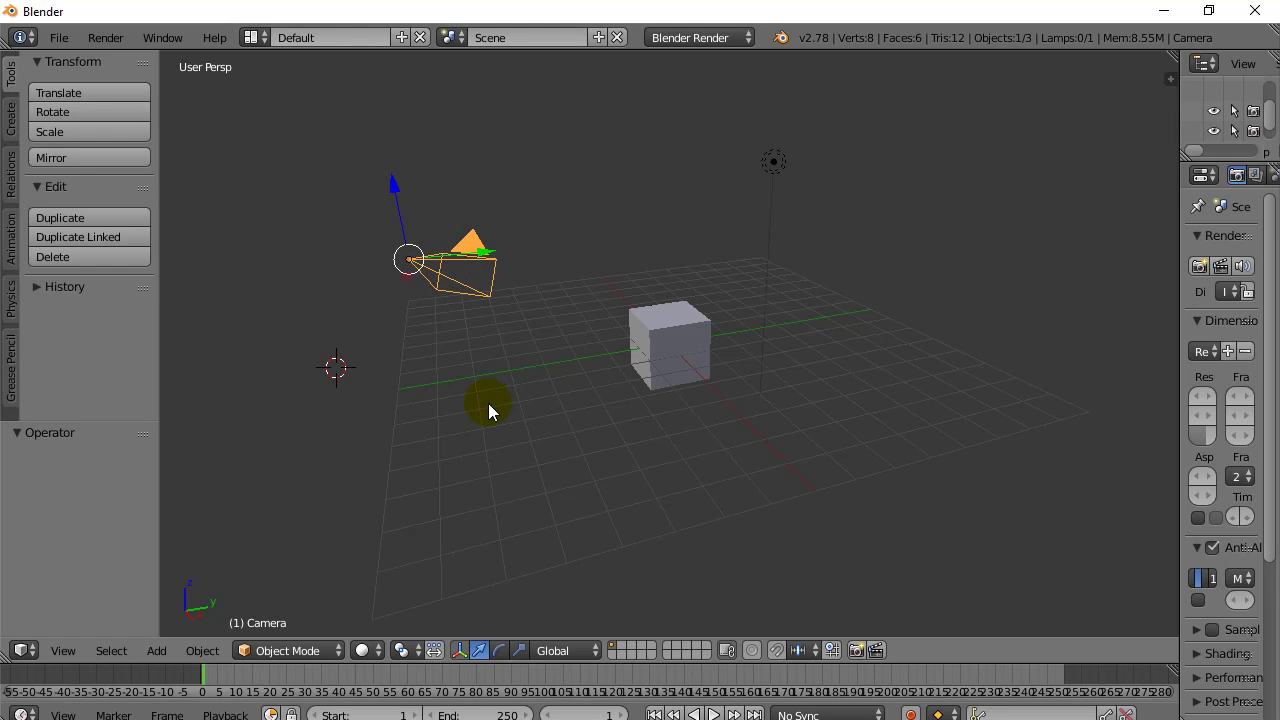
key(KP_0)
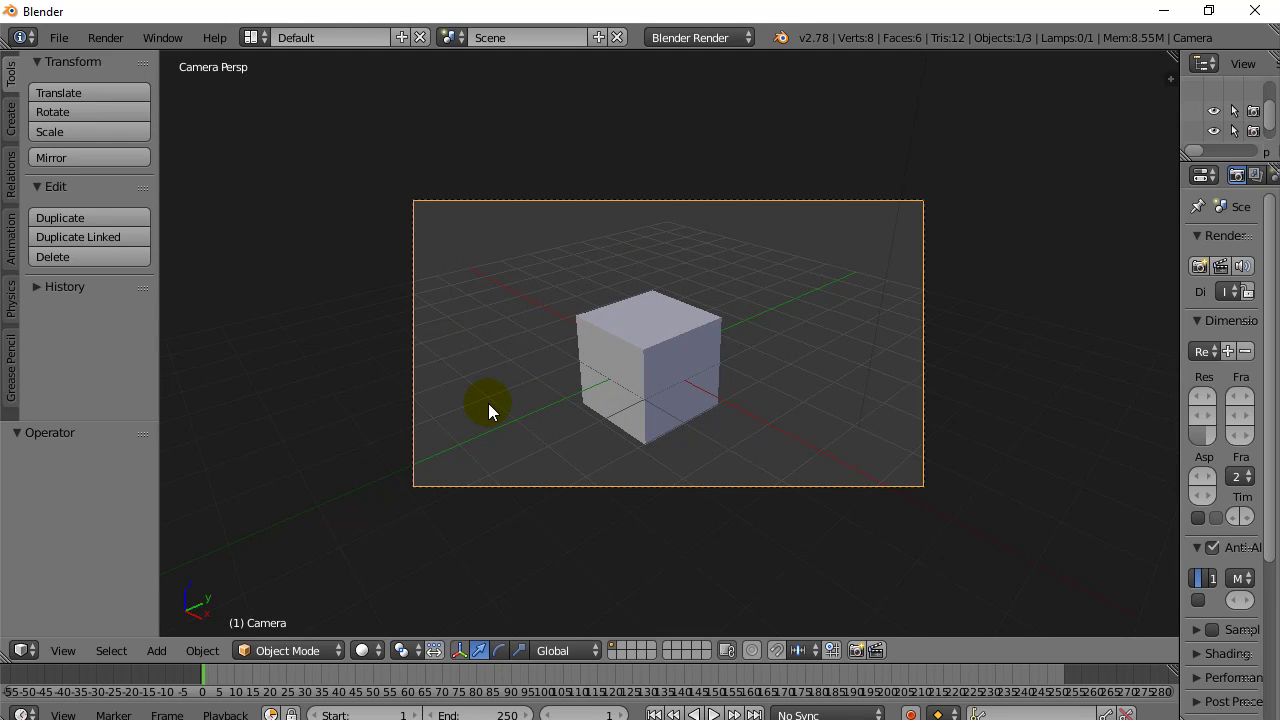
key(KP_0)
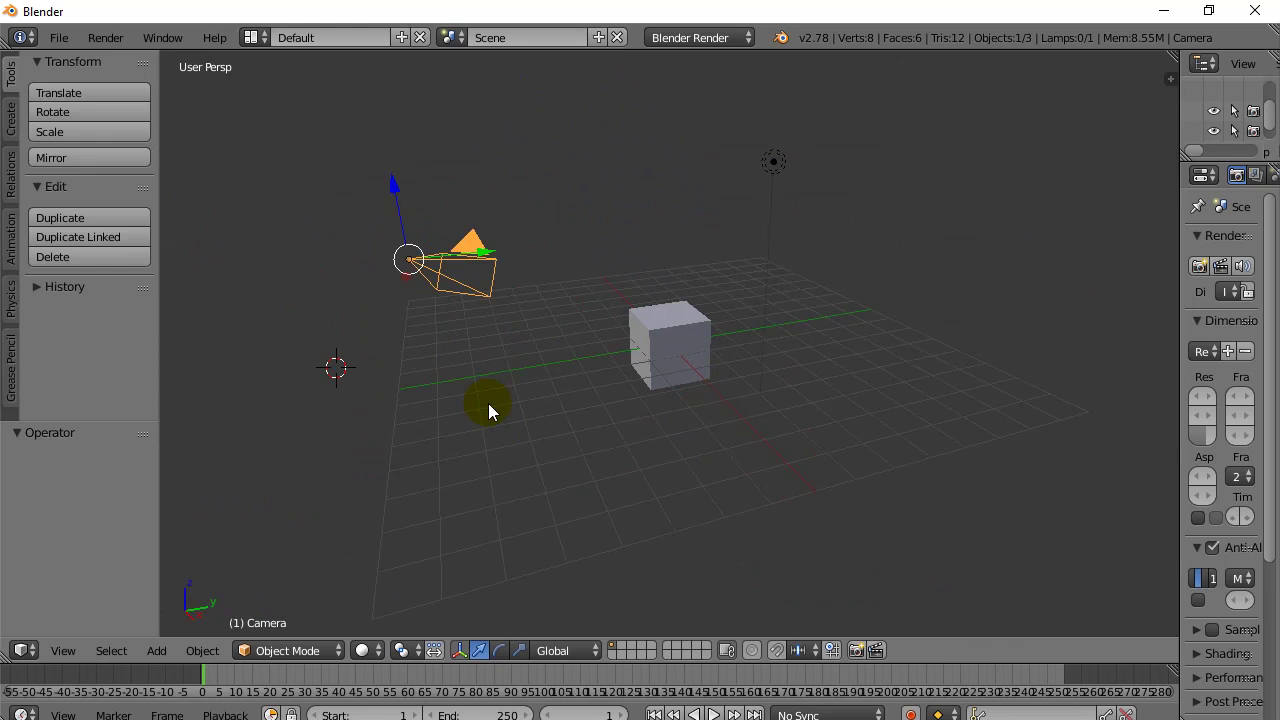
click(63, 651)
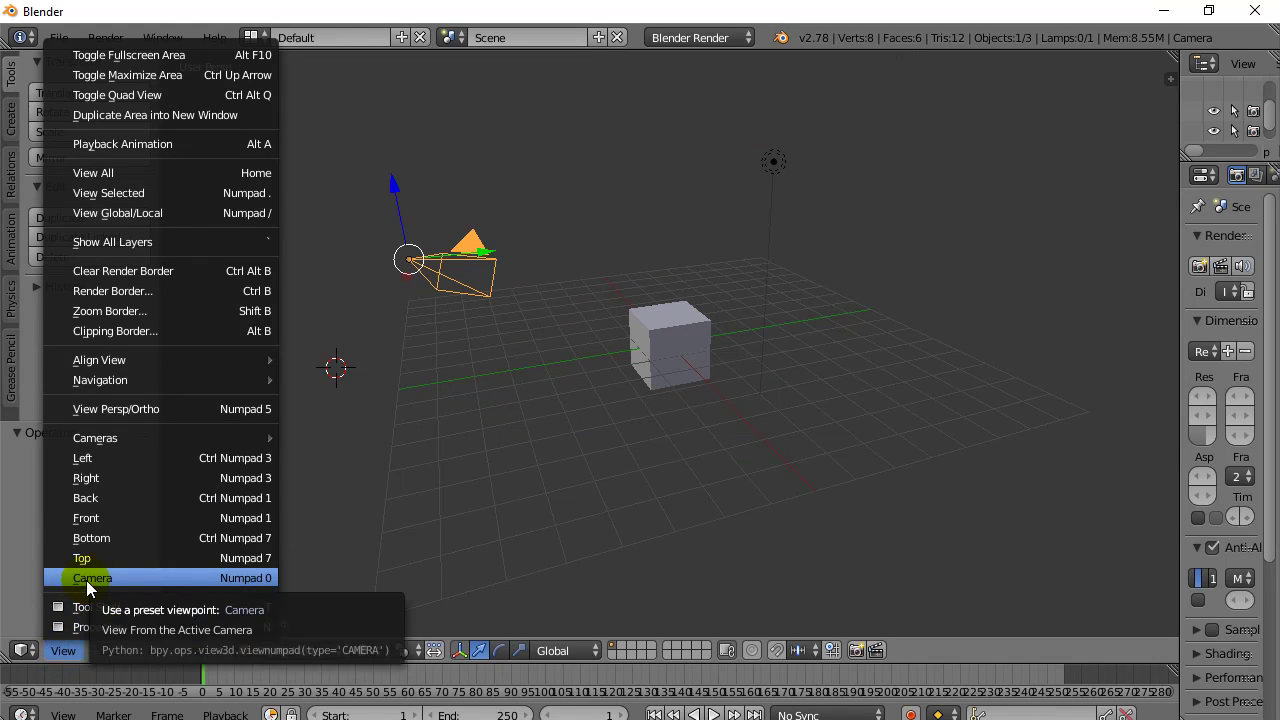
click(86, 580)
click(64, 652)
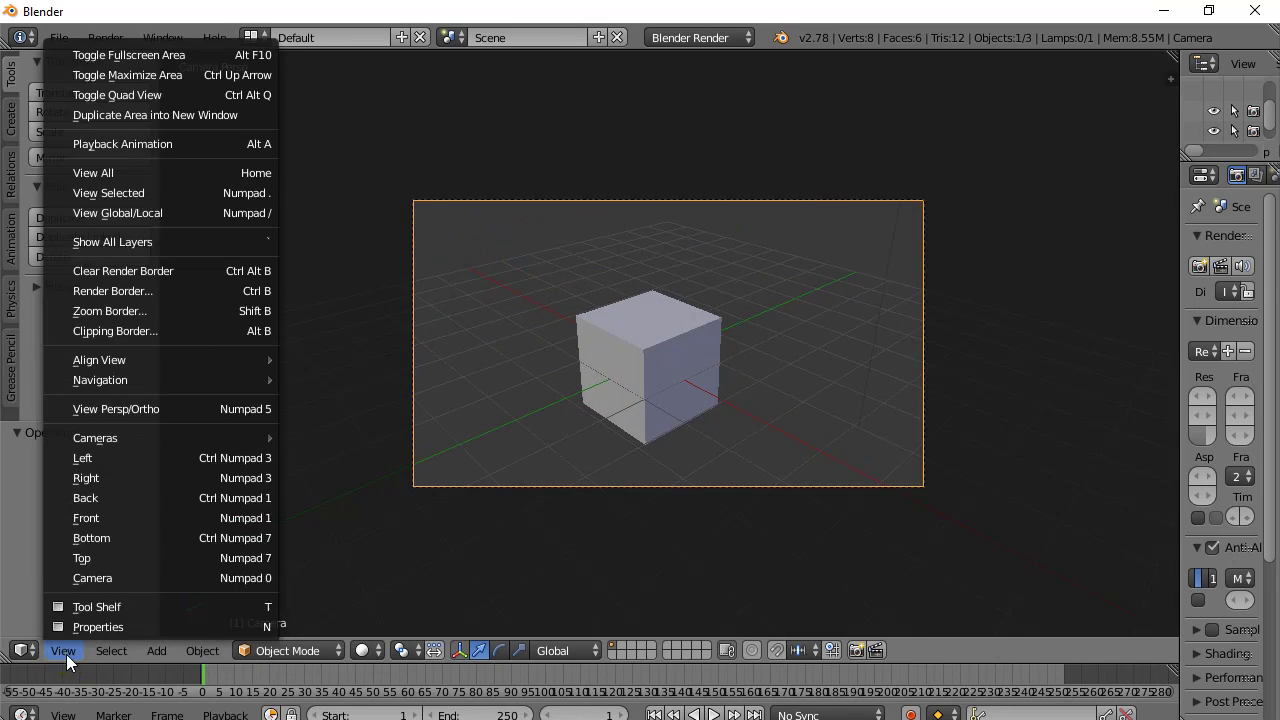
click(89, 580)
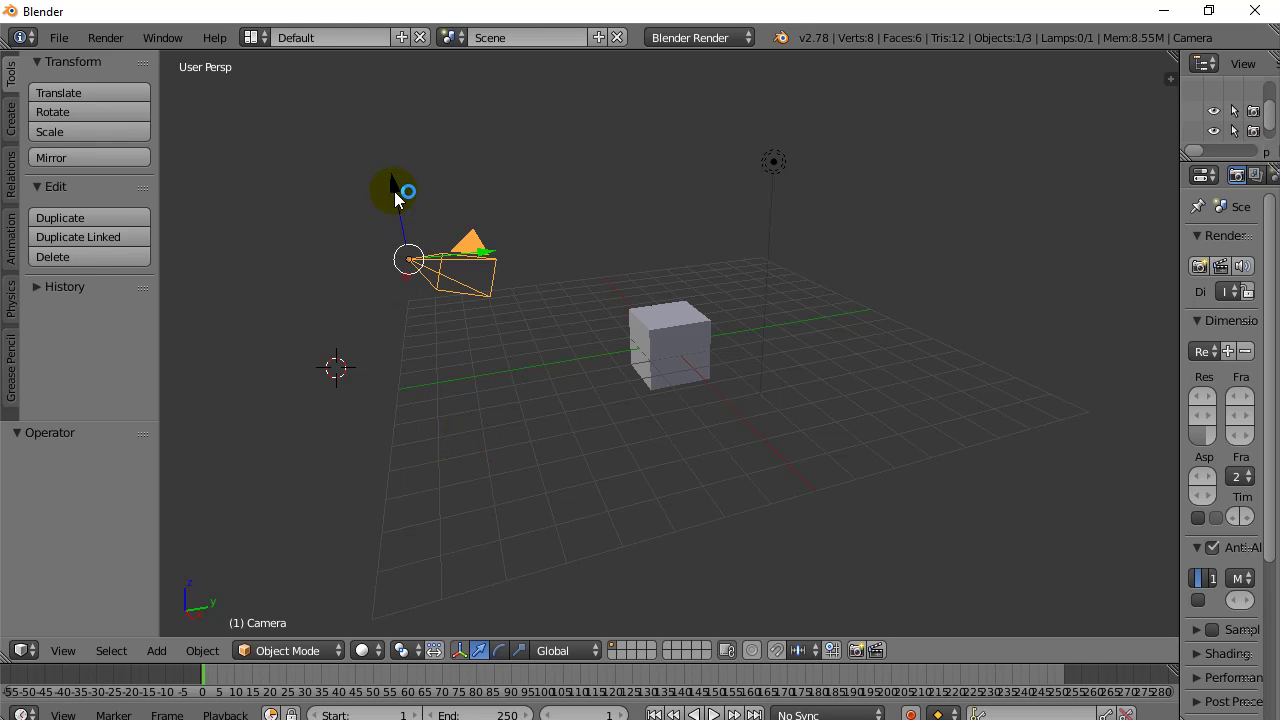
Lower the camera near the grid, shift it -0.649 along Y, and clear its rotation
drag(395, 193, 426, 463)
middle_drag(804, 503, 756, 467)
drag(316, 285, 317, 313)
middle_drag(522, 386, 508, 467)
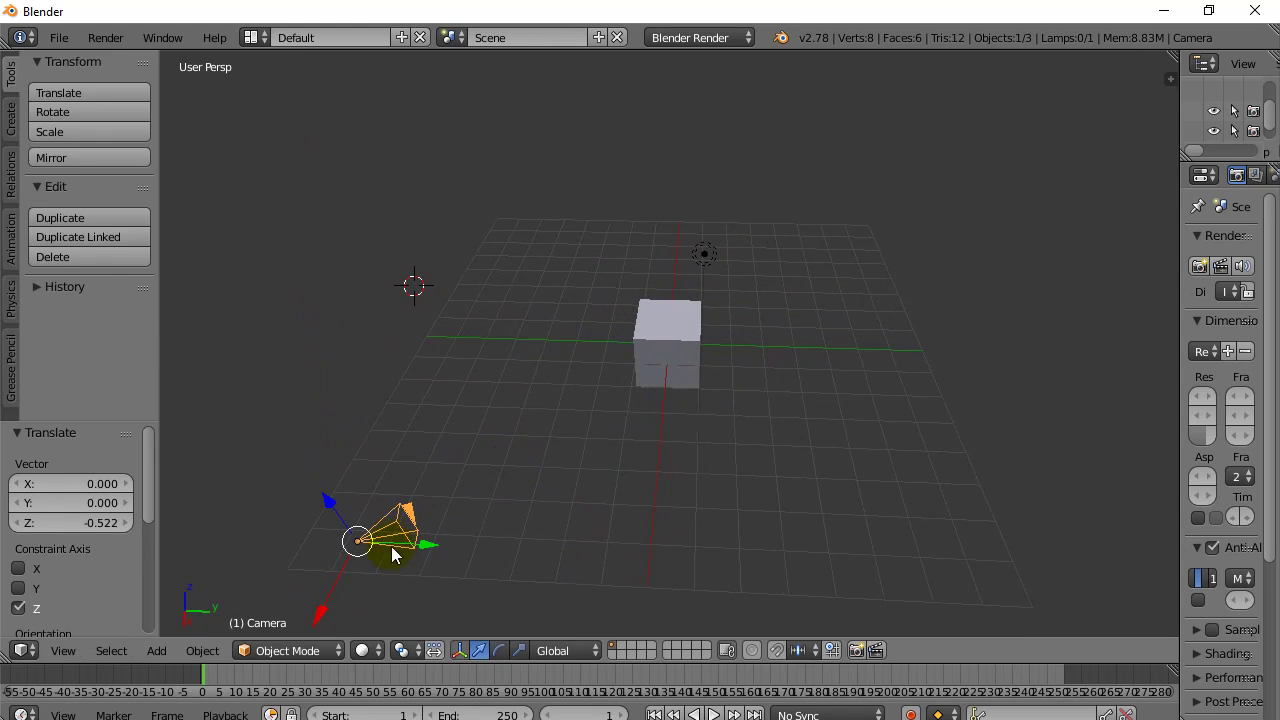
drag(333, 612, 333, 535)
mouse_move(457, 476)
mouse_down()
mouse_move(493, 473)
mouse_move(434, 475)
mouse_up()
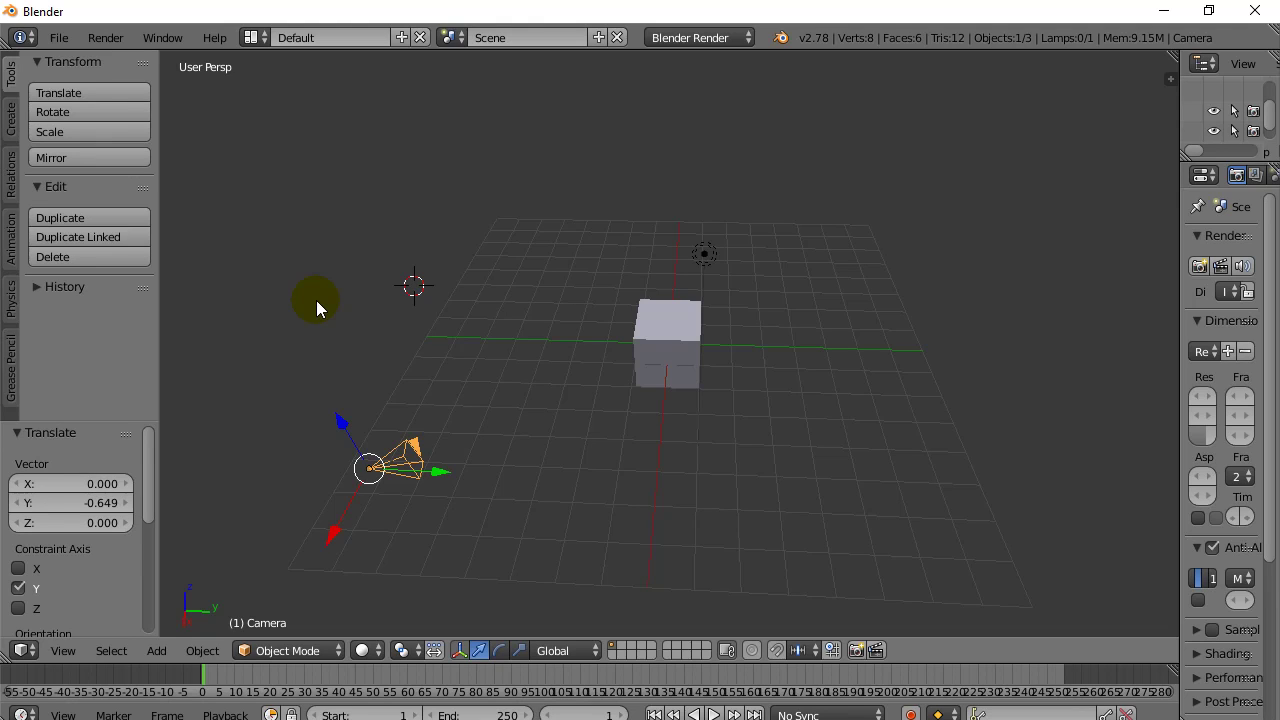
key(alt+r)
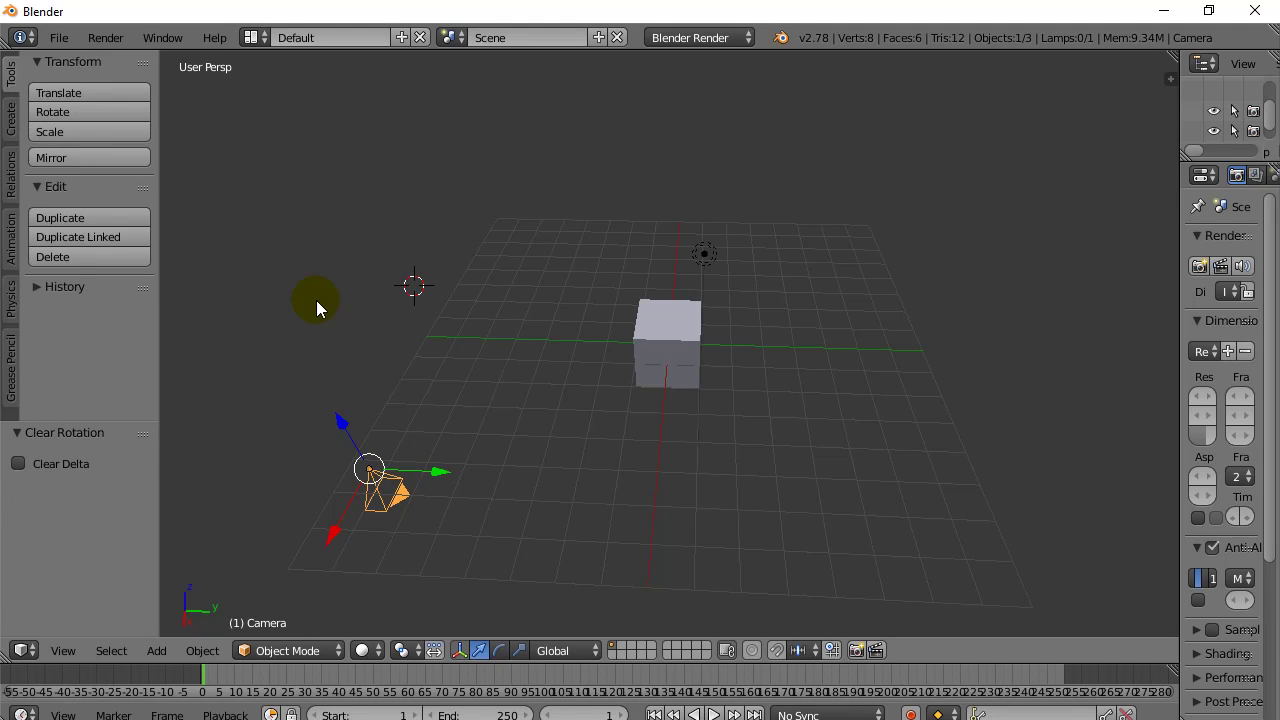
Rotate the camera 90° about the global Y axis
middle_drag(316, 300, 322, 258)
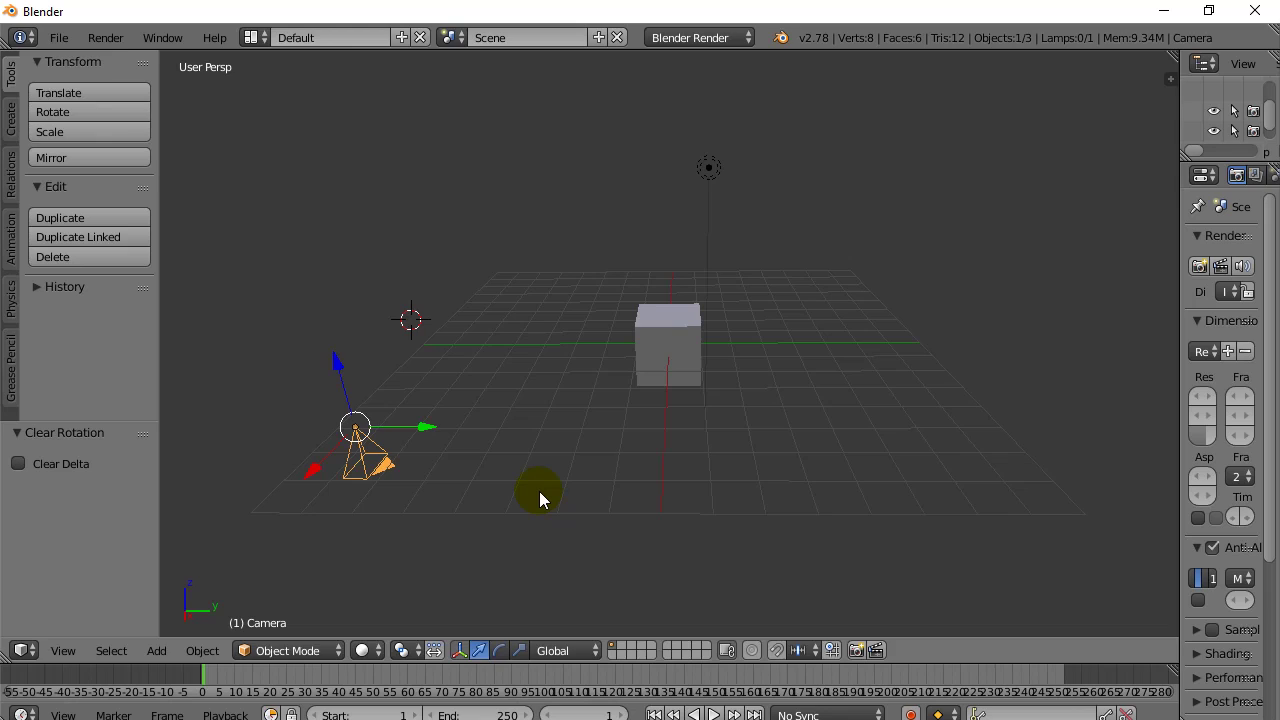
key(r)
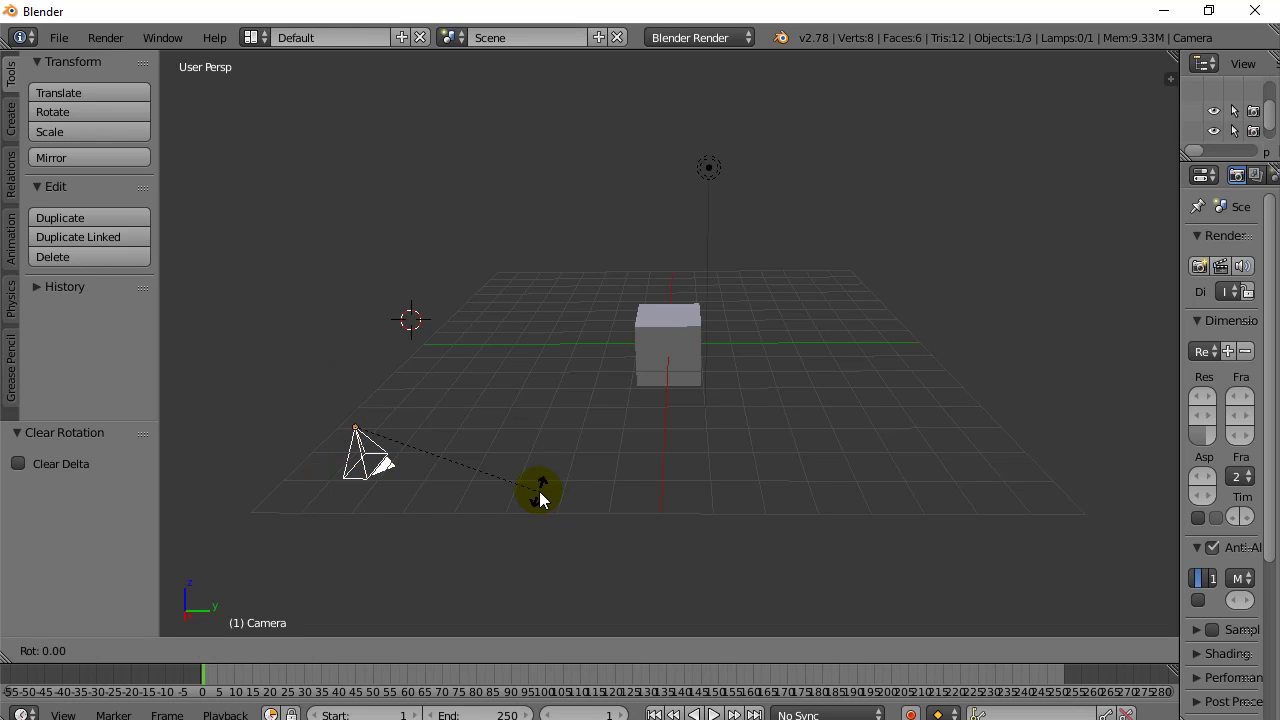
key(y)
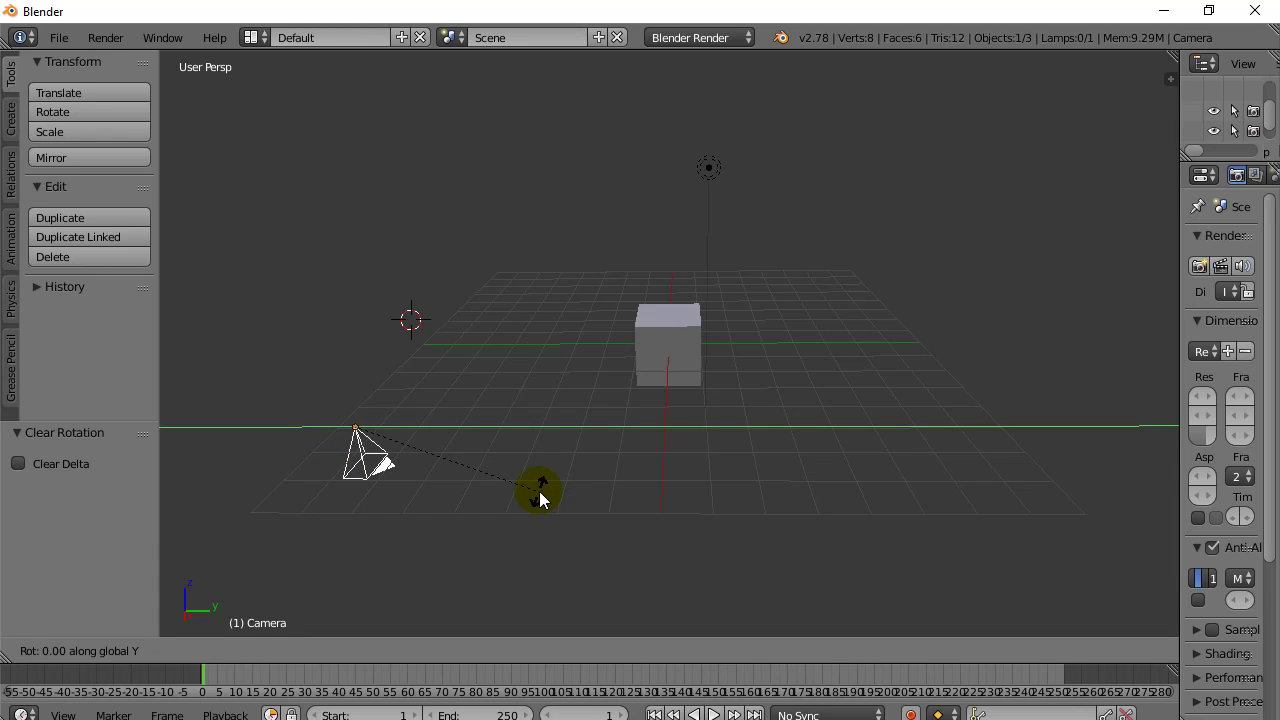
text(90)
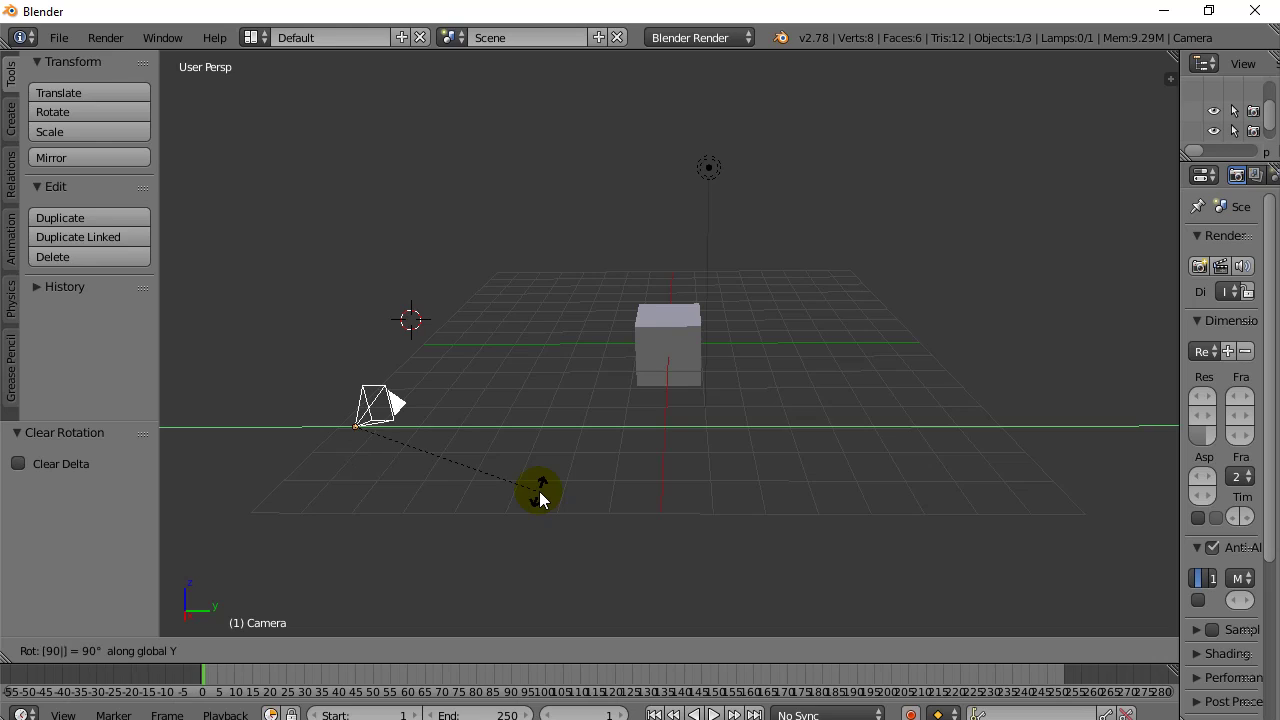
key(Return)
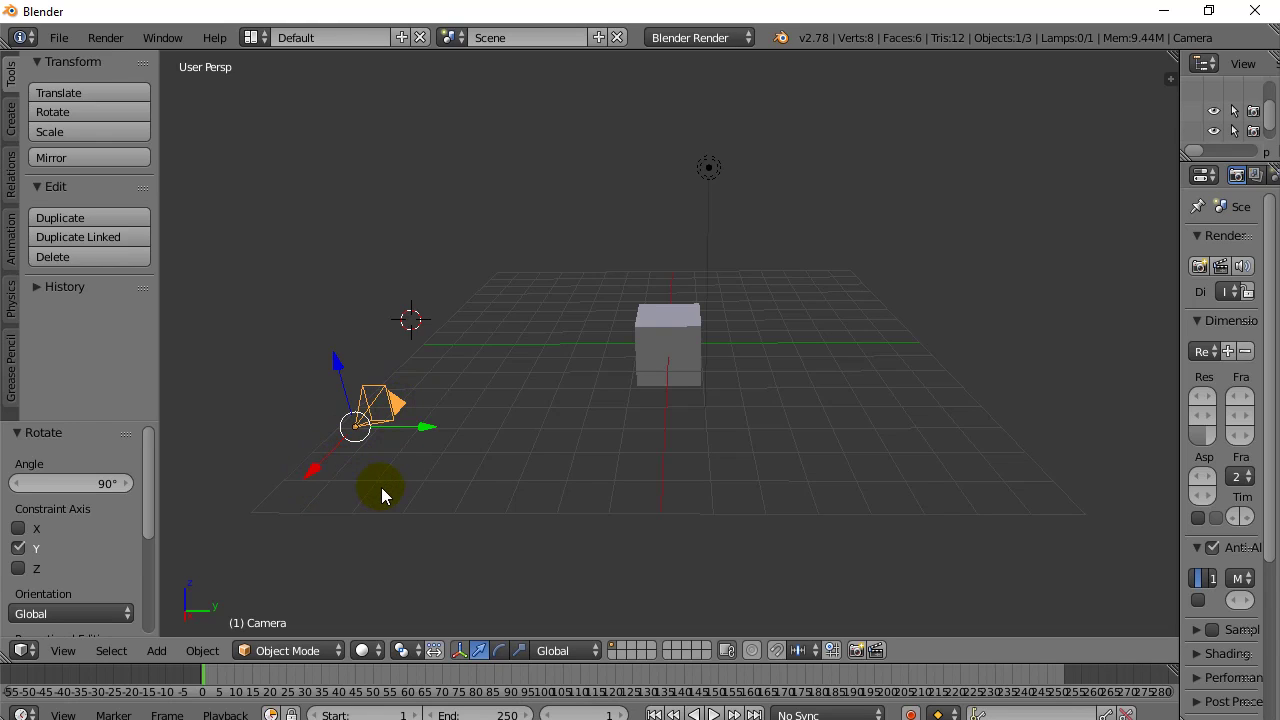
Rotate the camera 90° about global X and check the shot through the camera
key(r)
key(x)
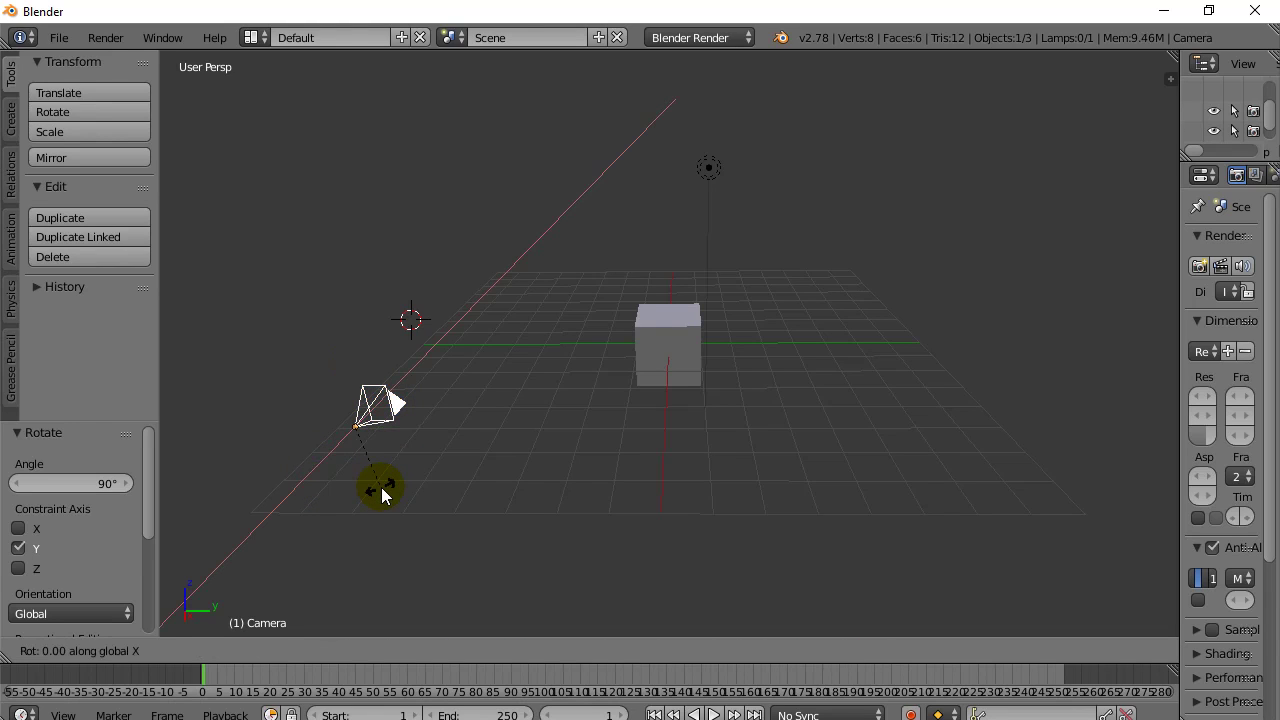
text(90)
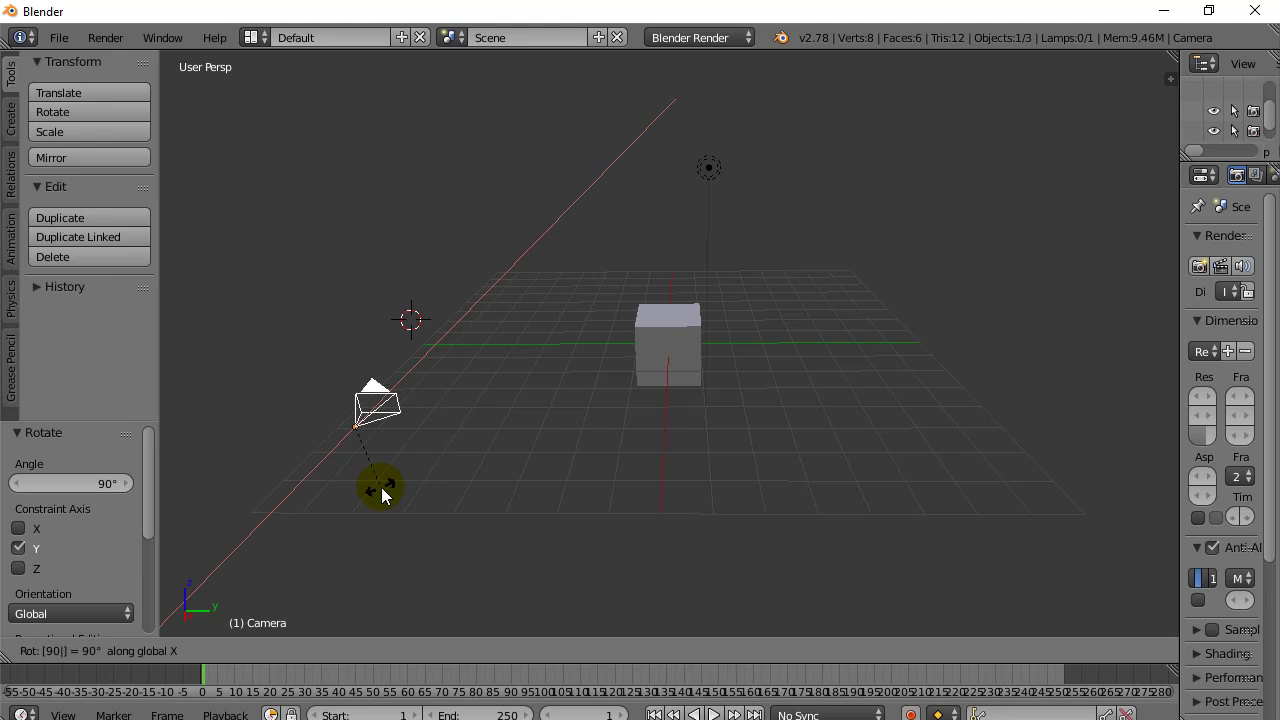
key(Return)
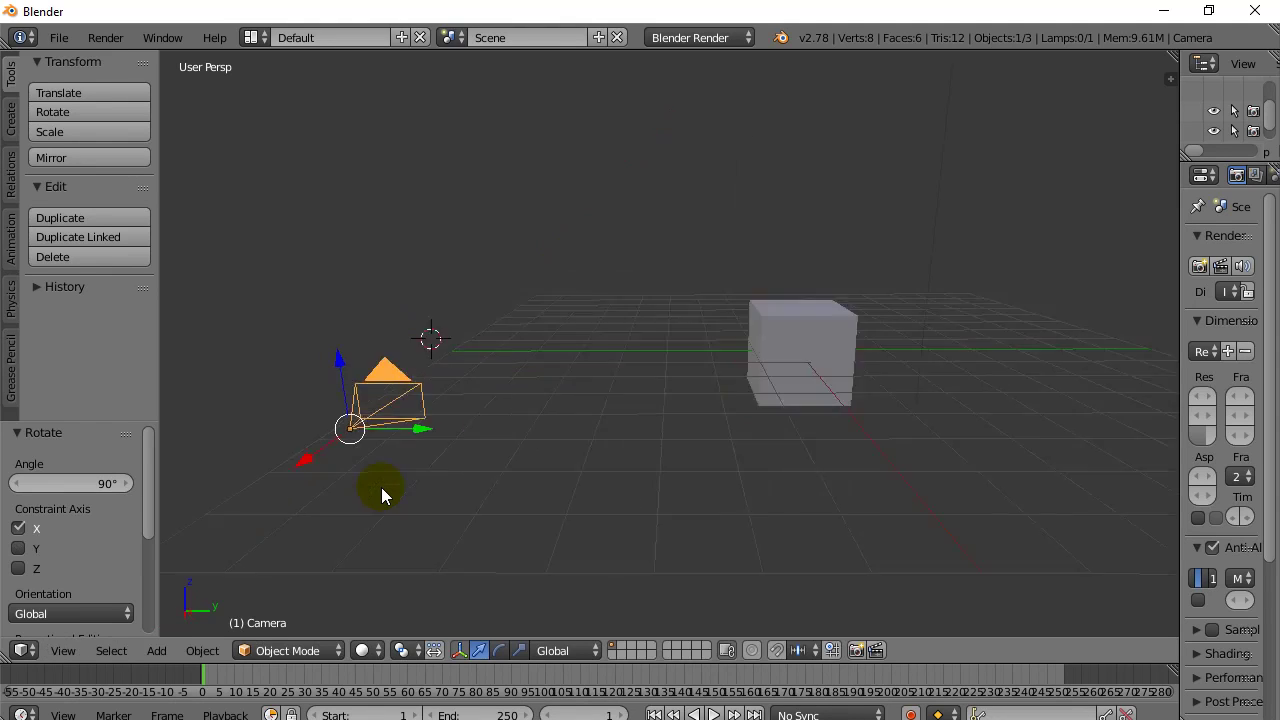
key(KP_0)
key(KP_0)
key(KP_0)
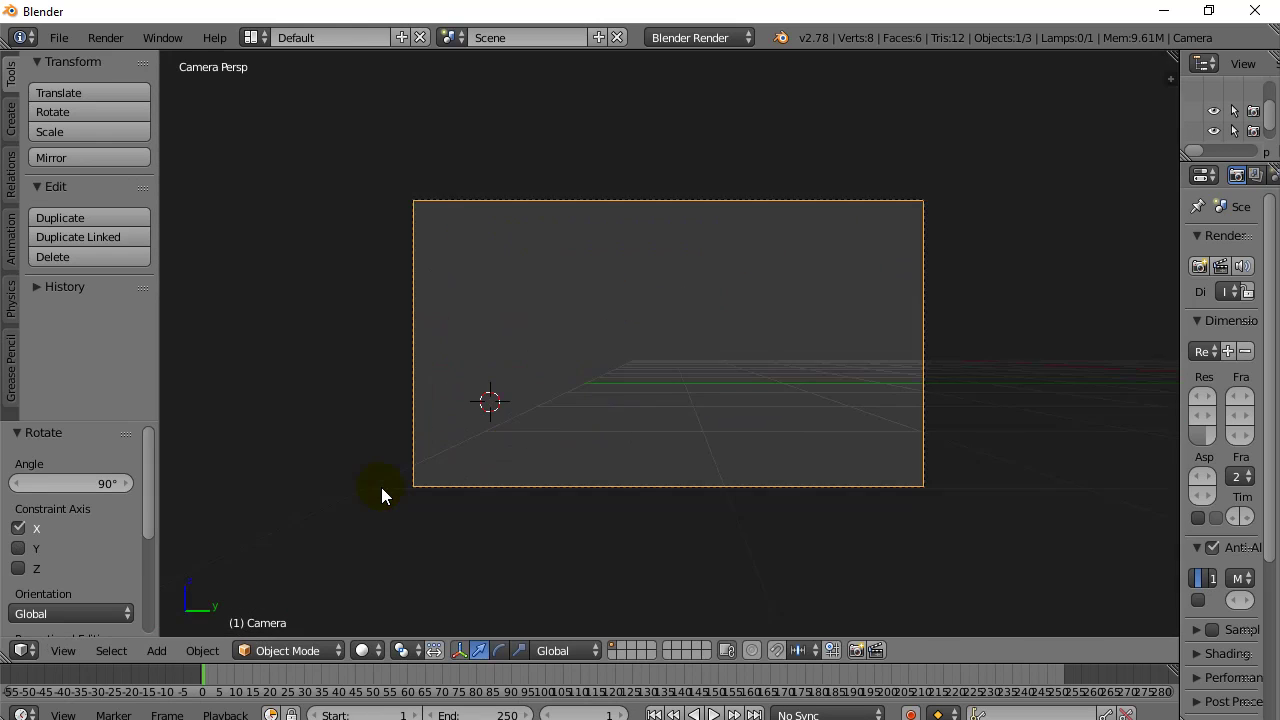
key(KP_0)
key(KP_0)
key(KP_0)
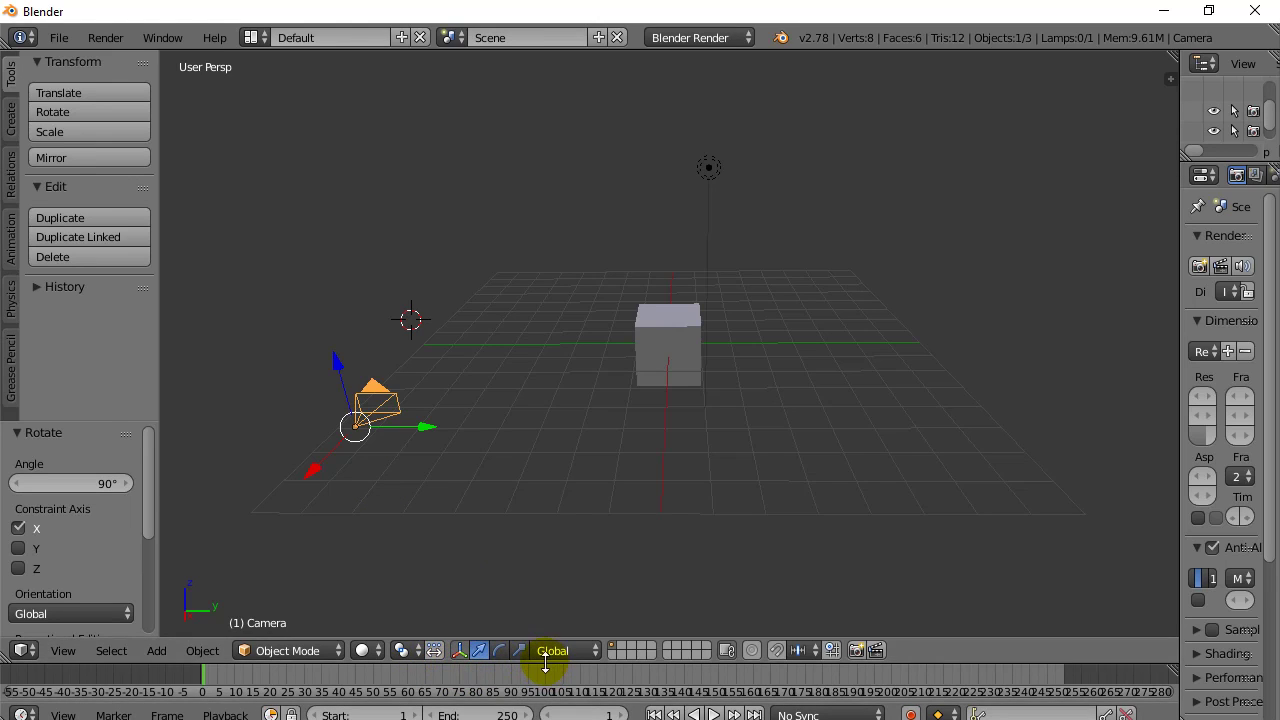
drag(546, 663, 545, 556)
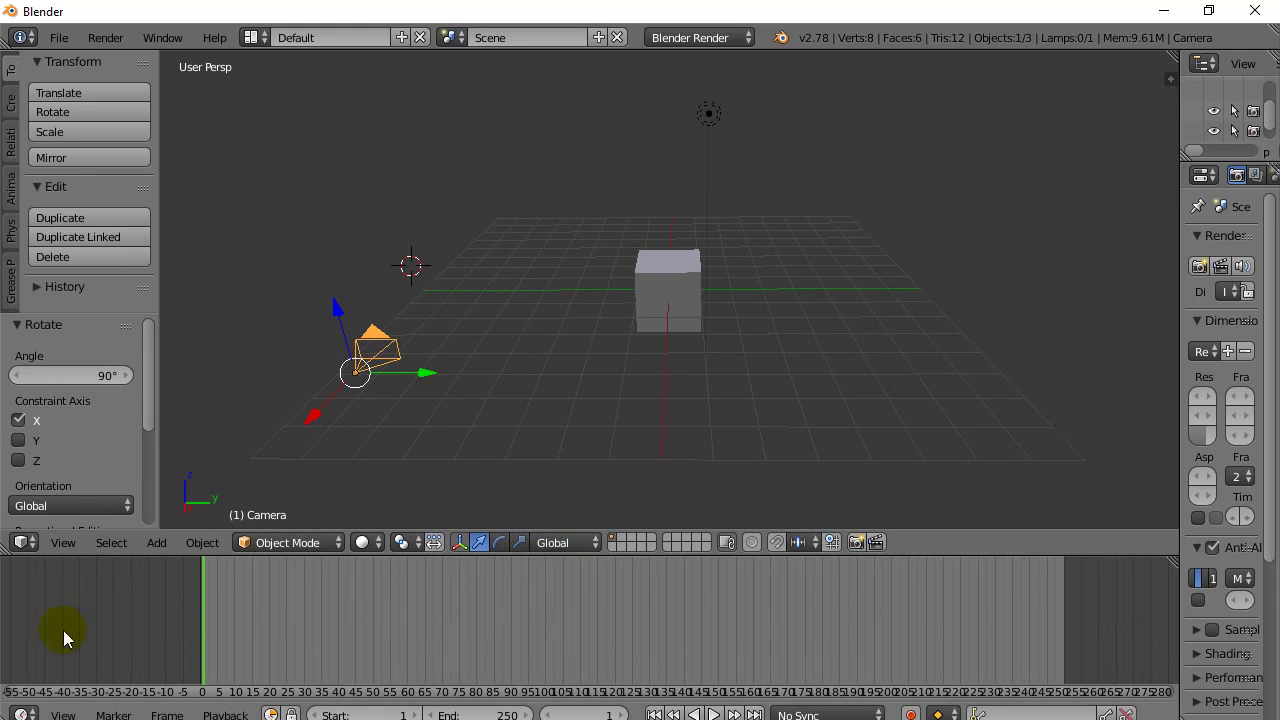
Keep the lower area as the Timeline, jump to frames 30 and 60, then back to frame 1
click(24, 714)
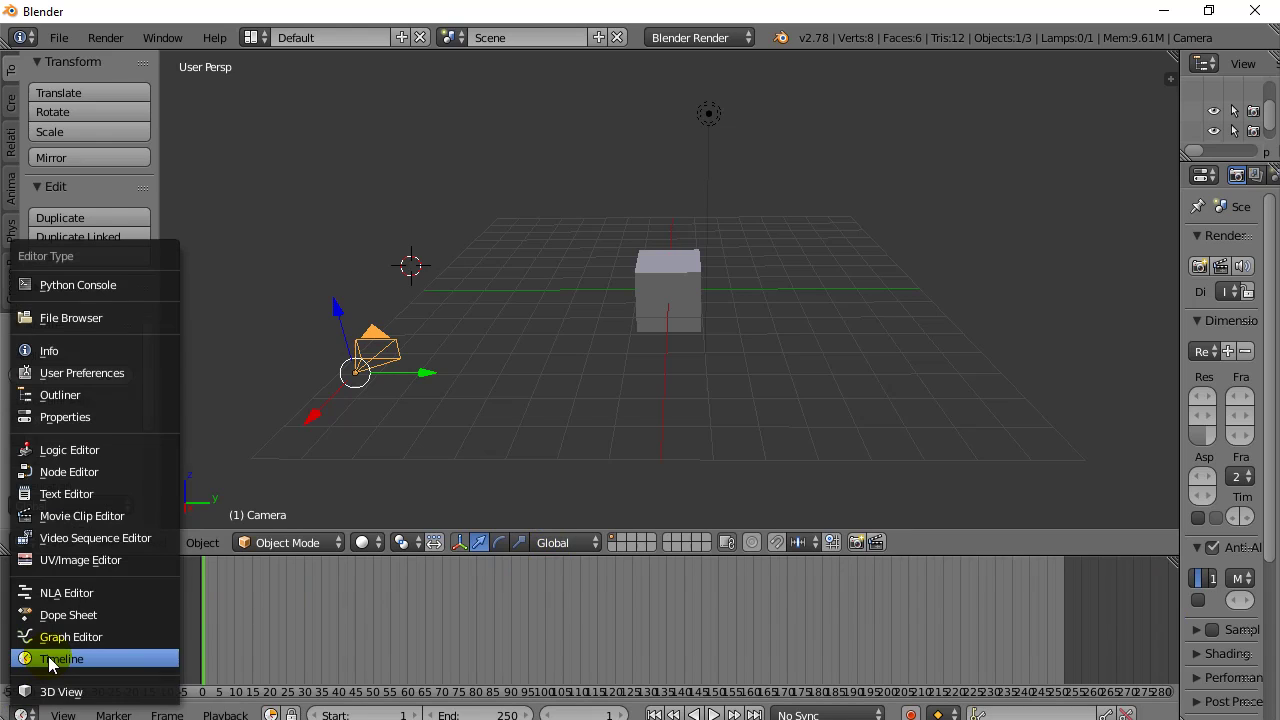
click(60, 660)
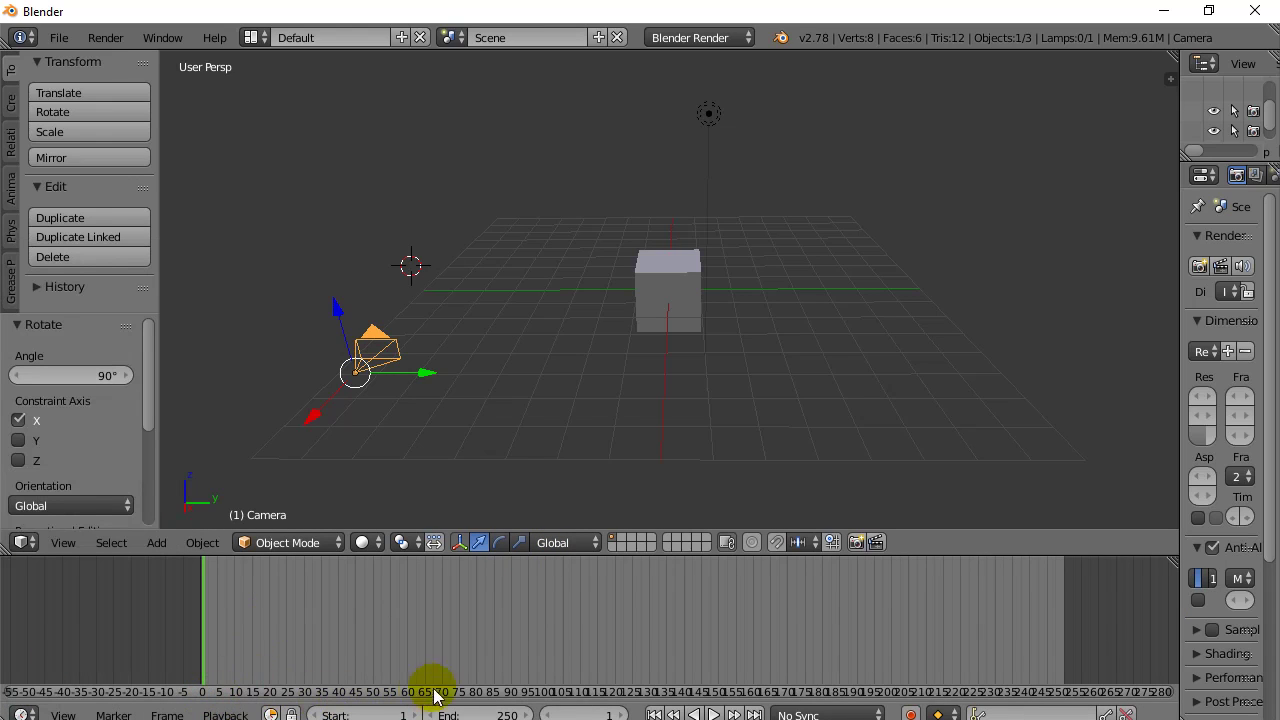
scroll(530, 655, up, 2)
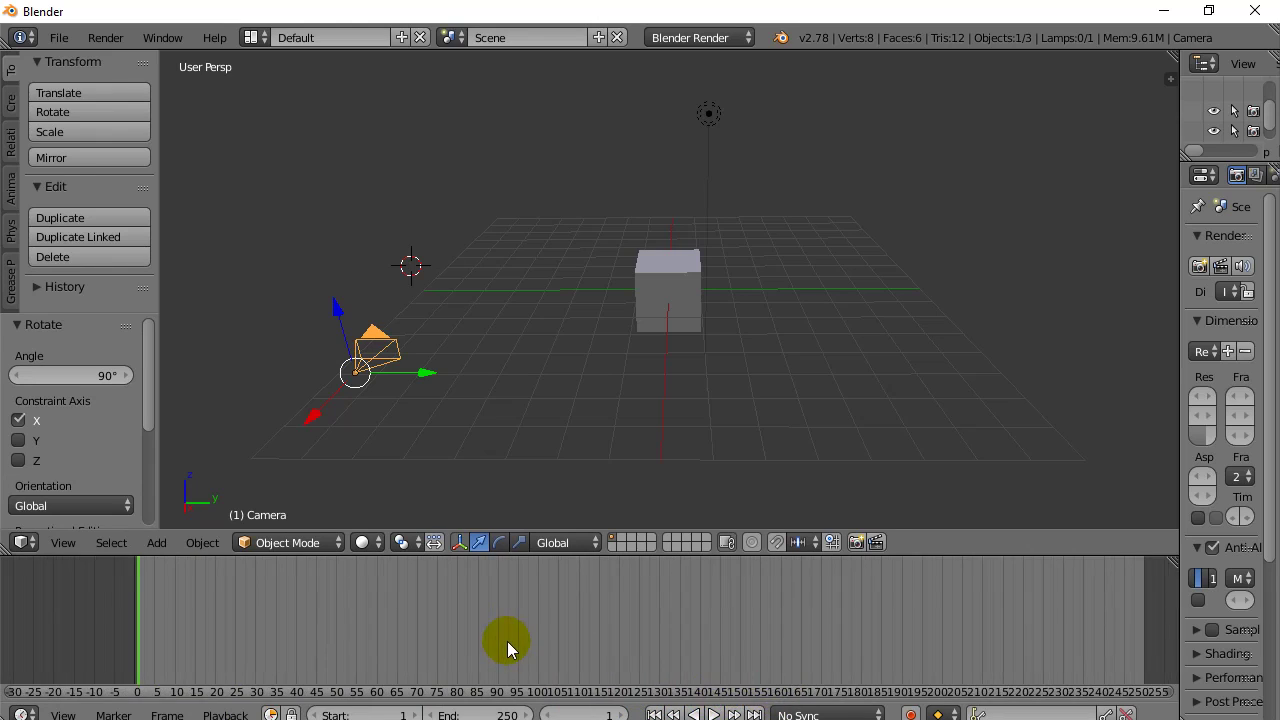
scroll(506, 648, up, 1)
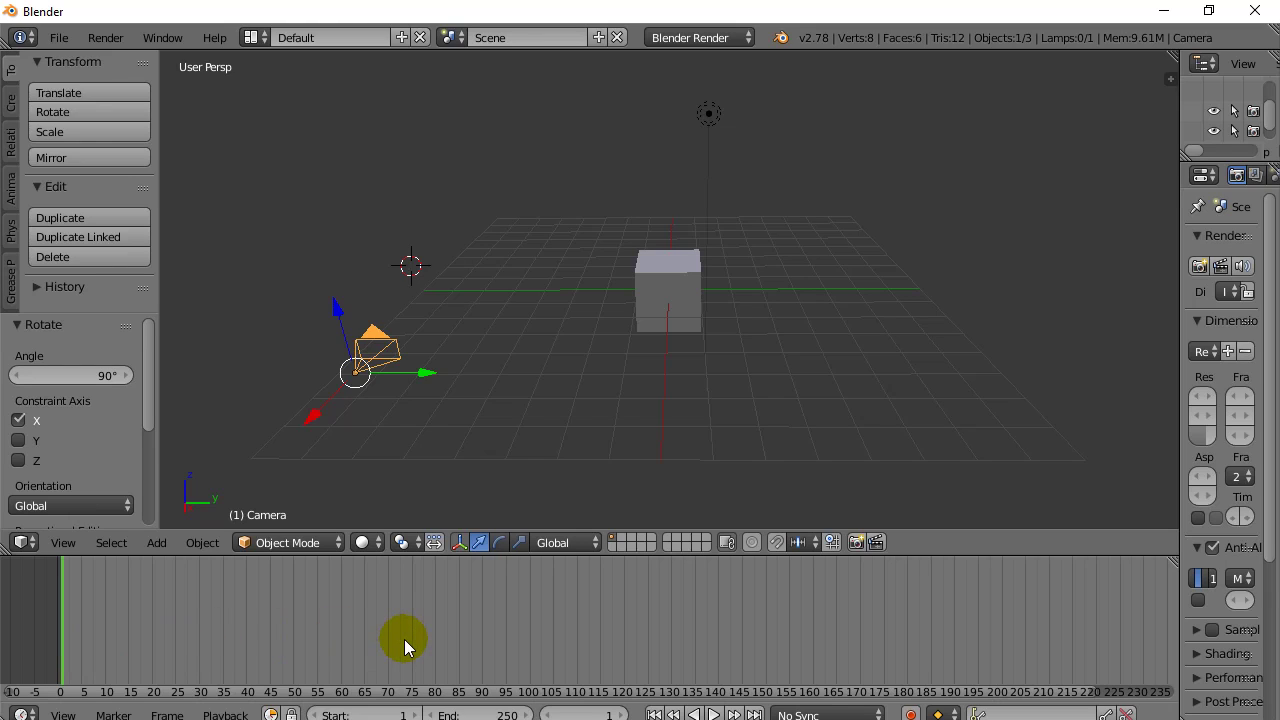
click(199, 657)
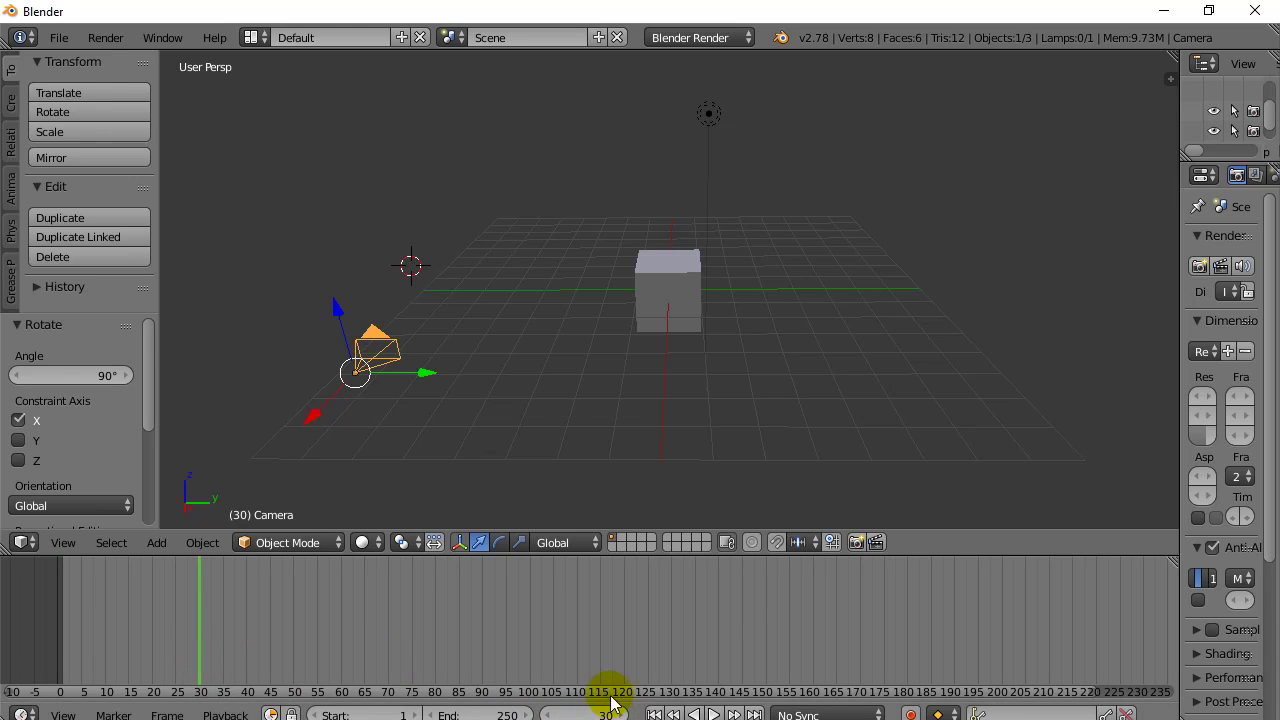
click(343, 656)
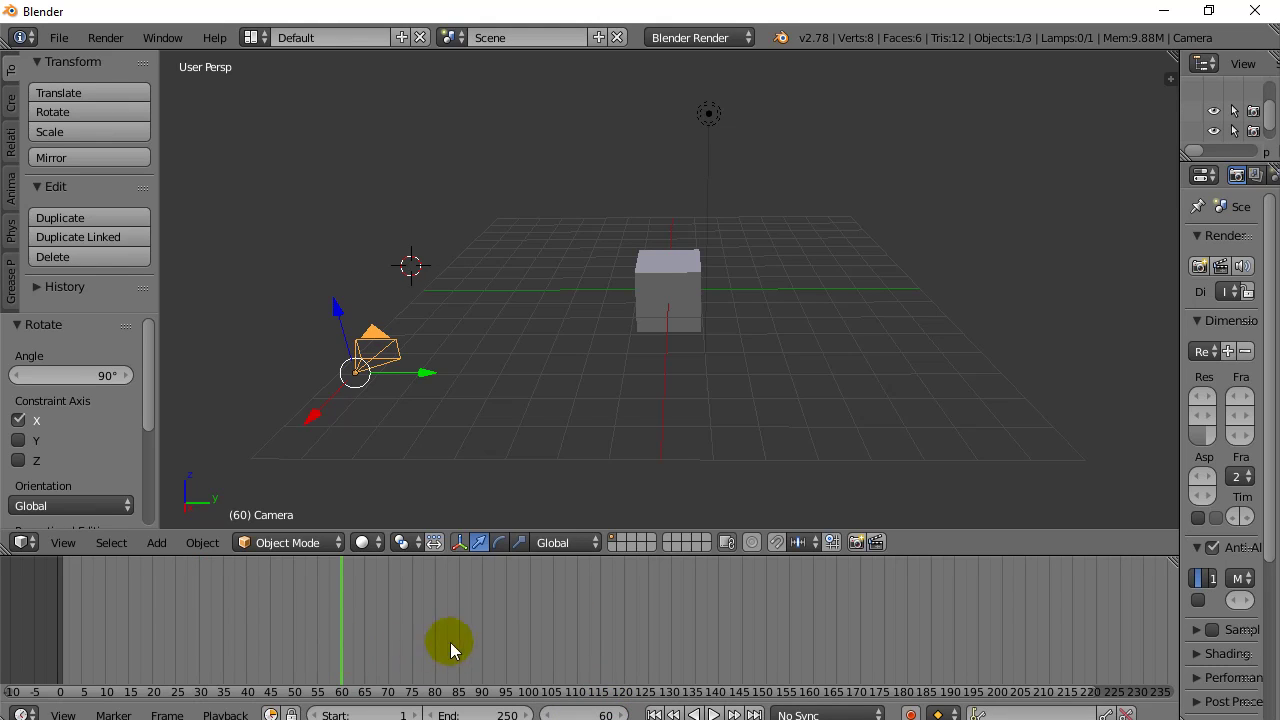
click(63, 625)
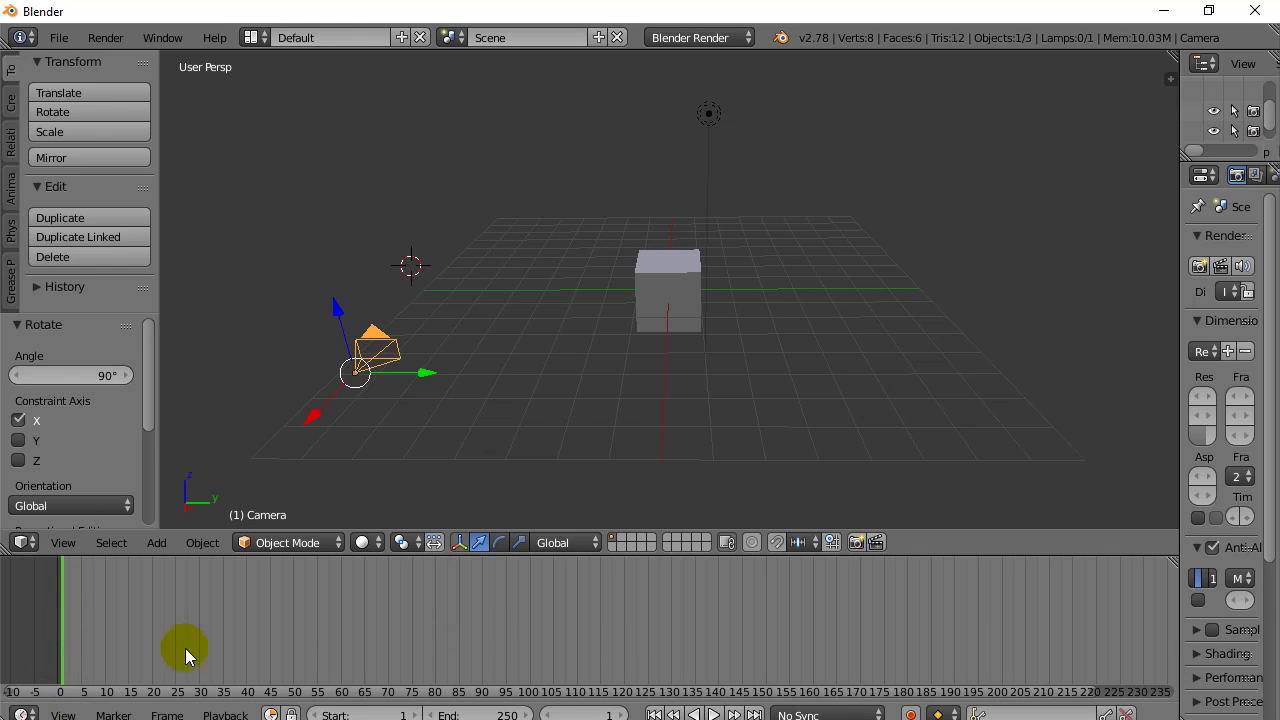
click(590, 714)
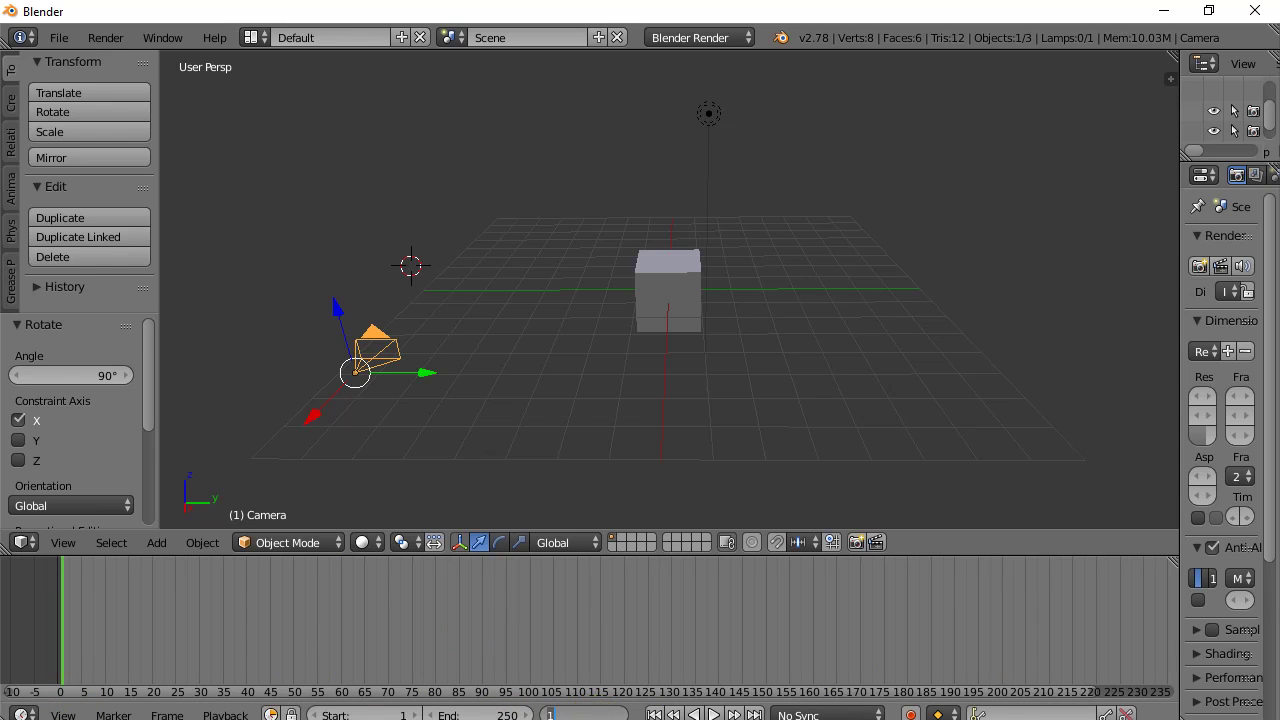
At frame 1, shift the camera 0.305 along Y and set the keying set to LocRot
key(Return)
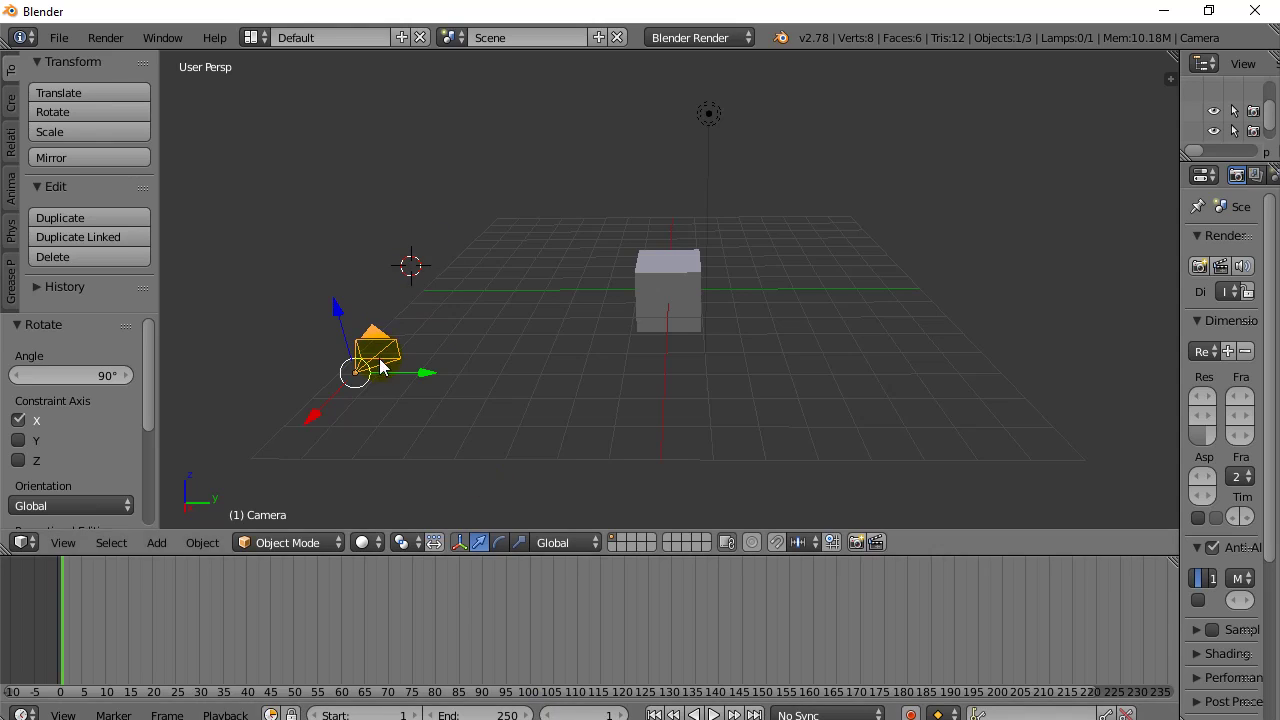
drag(431, 377, 440, 377)
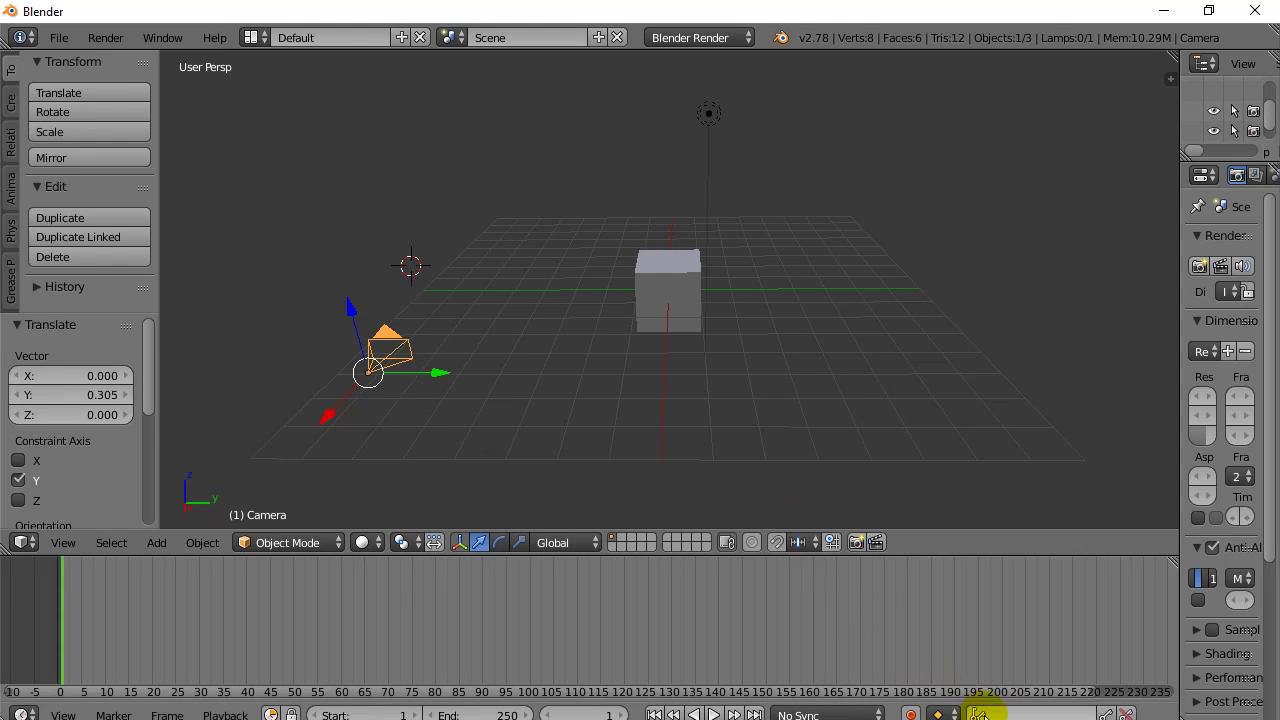
click(977, 714)
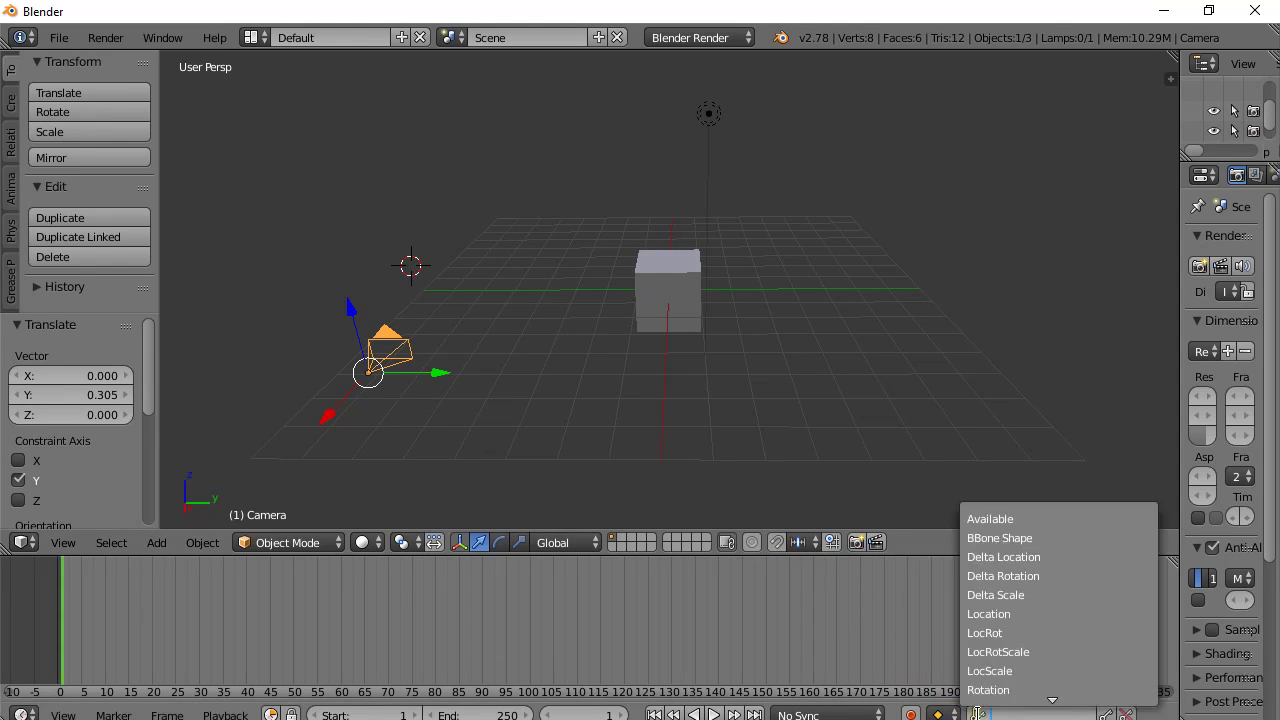
click(1008, 633)
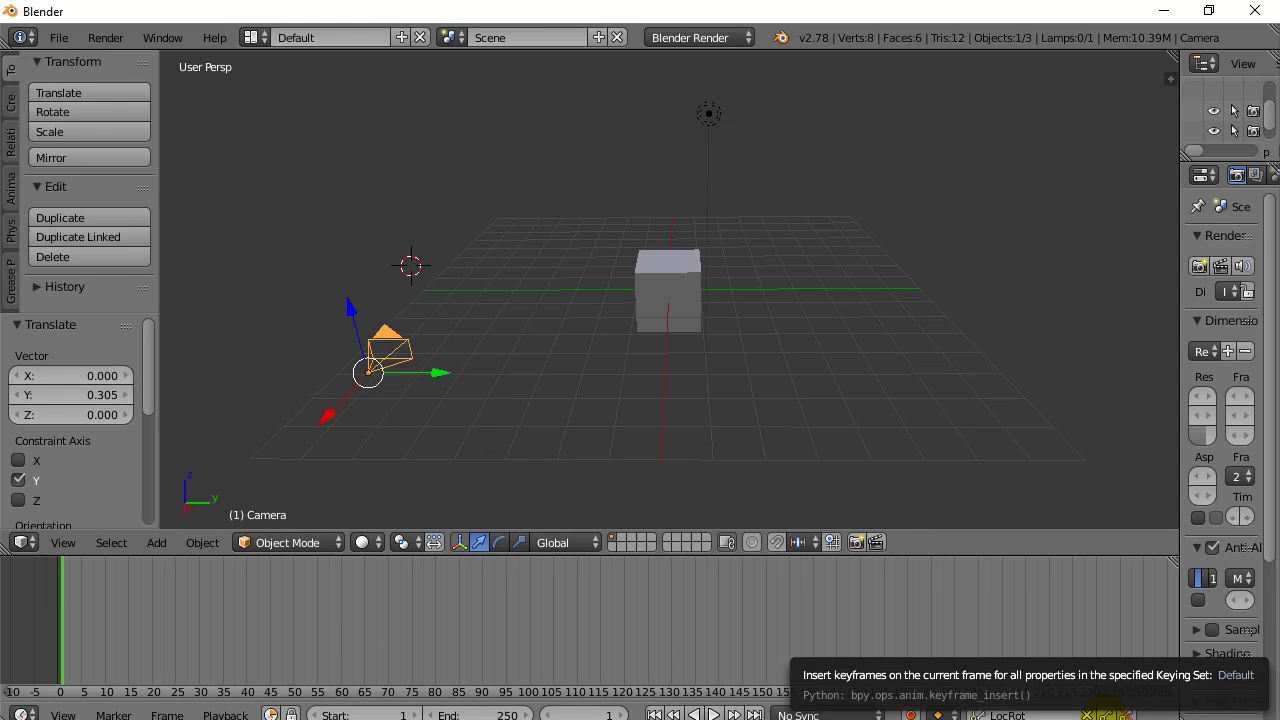
Insert a LocRot keyframe on the camera at frame 1, then play and scrub to frame 150
click(1105, 713)
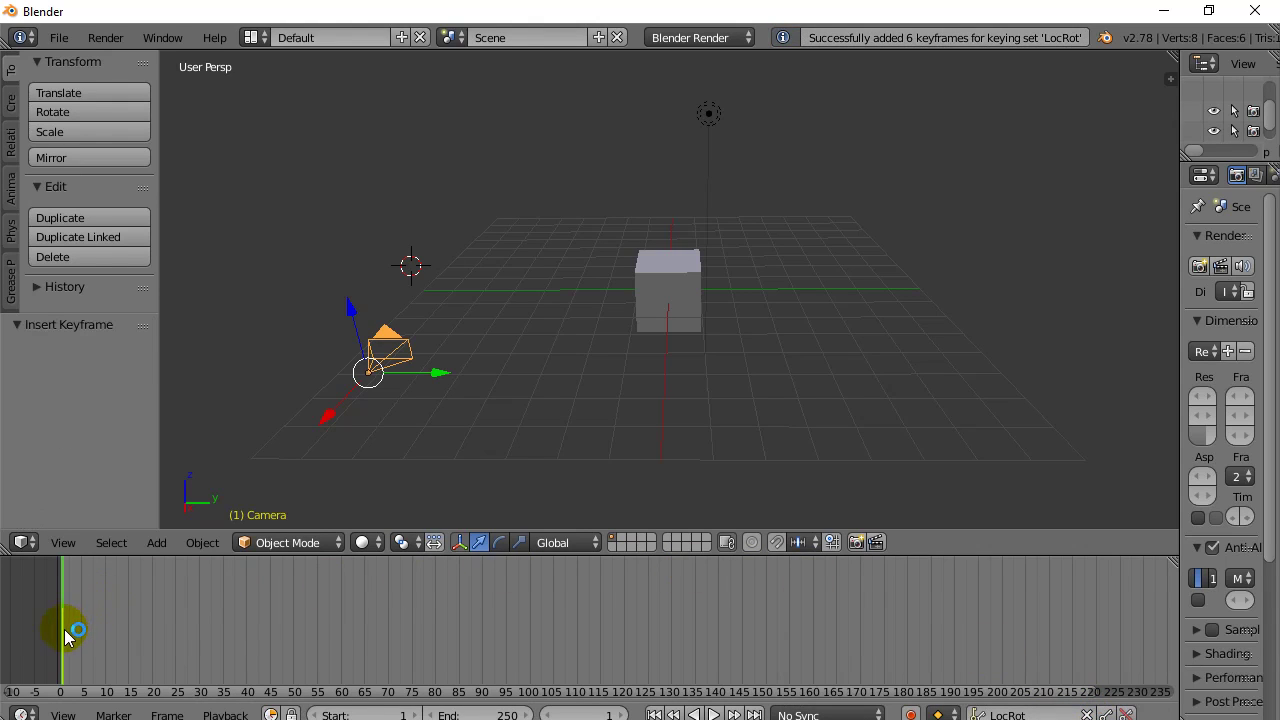
click(119, 632)
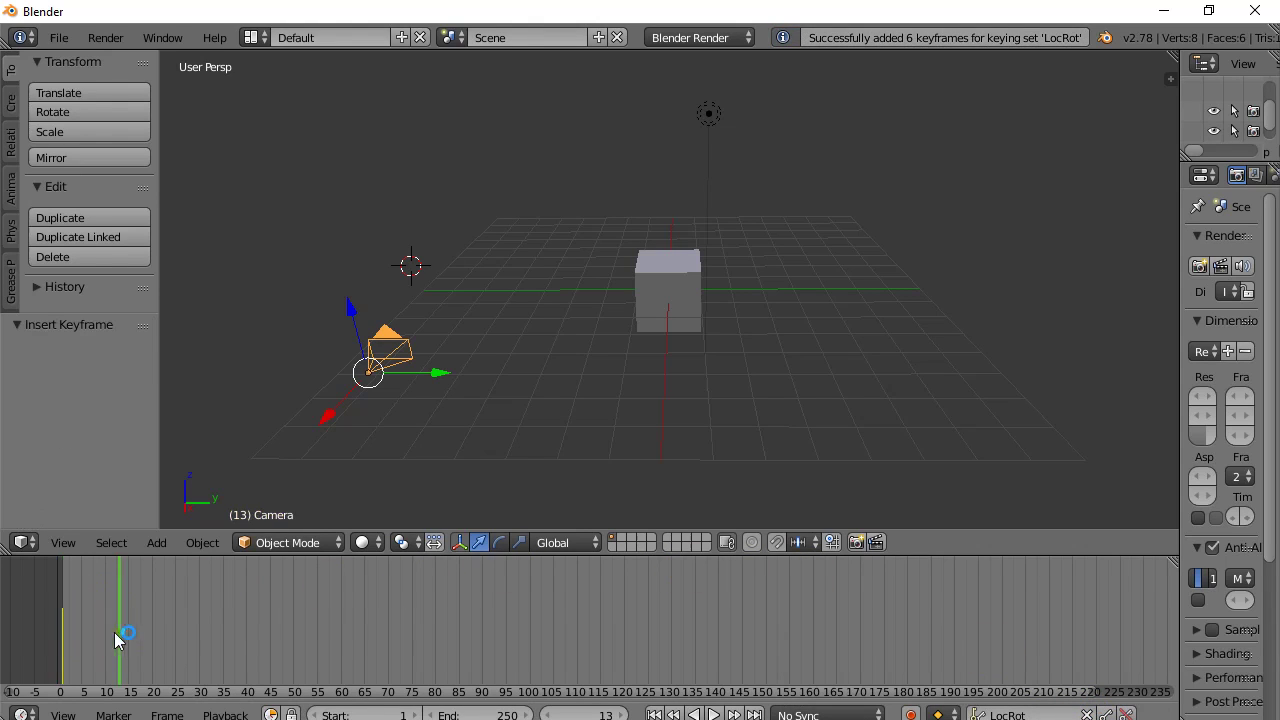
click(63, 647)
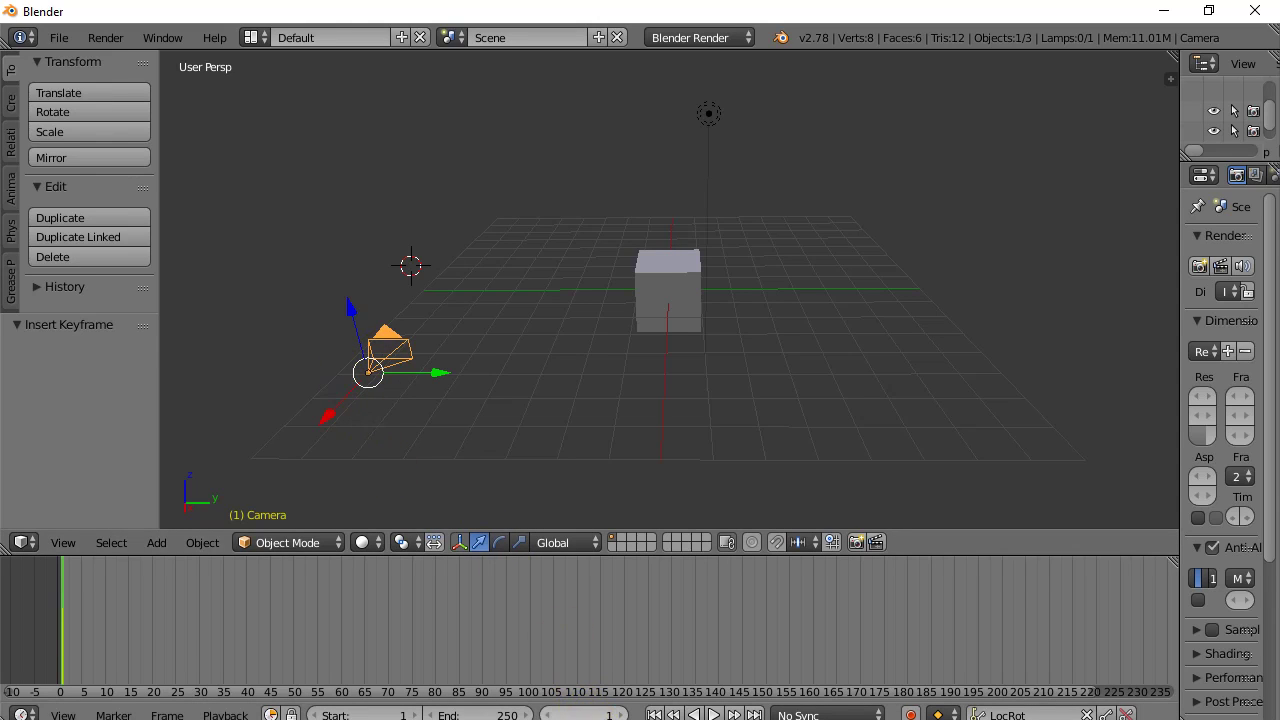
key(alt+a)
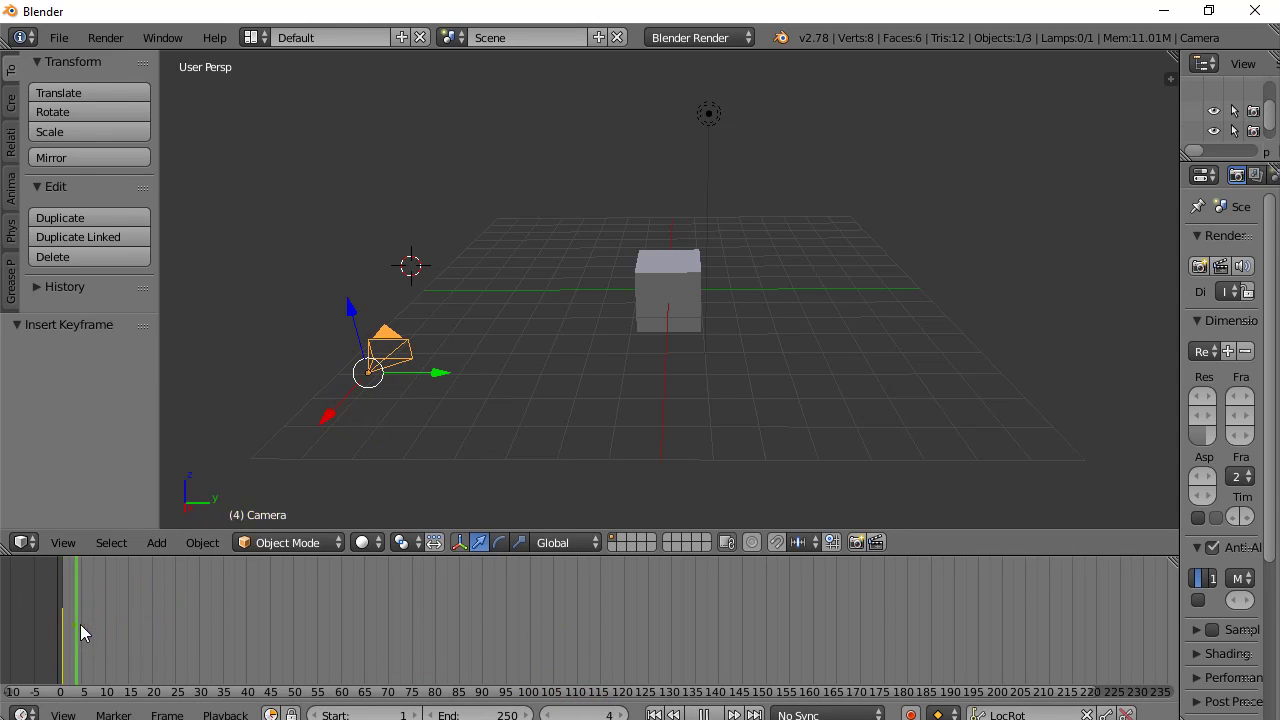
drag(167, 630, 768, 633)
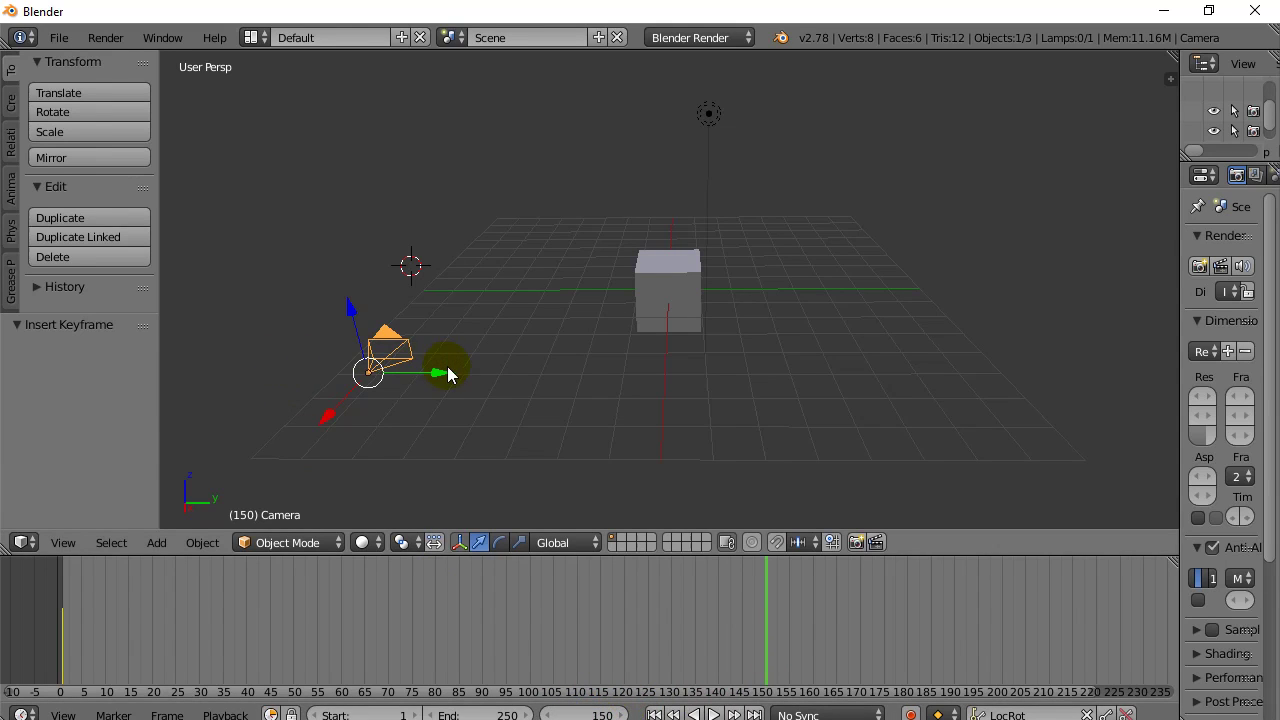
Move the camera past the cube along Y and keyframe it at frame 150
drag(443, 380, 1048, 410)
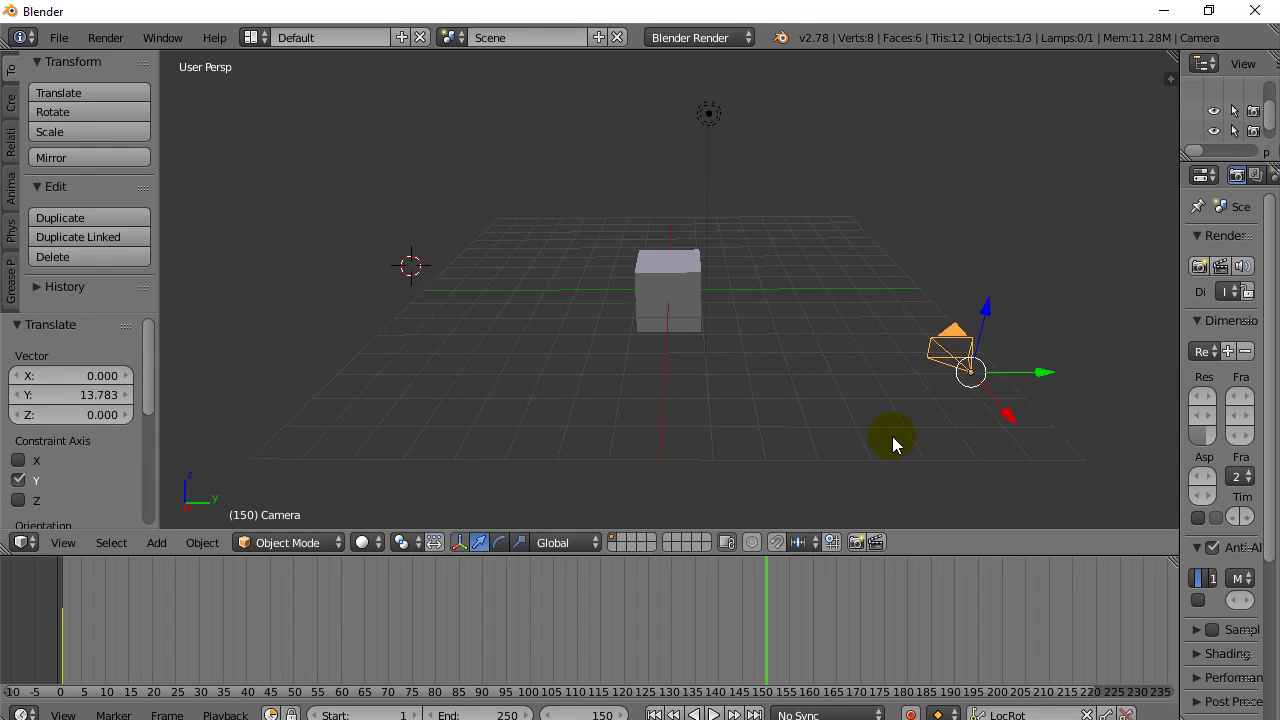
key(KP_0)
key(KP_0)
drag(1043, 375, 994, 378)
key(KP_6)
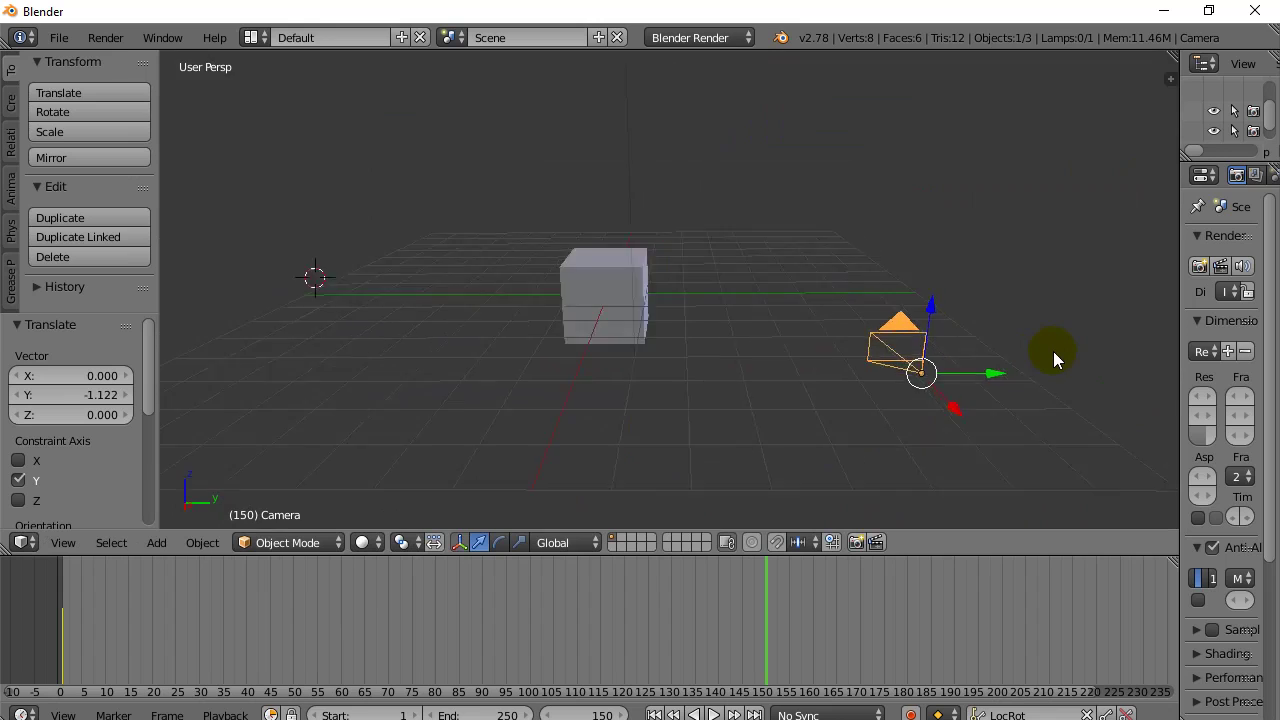
key(KP_0)
key(KP_0)
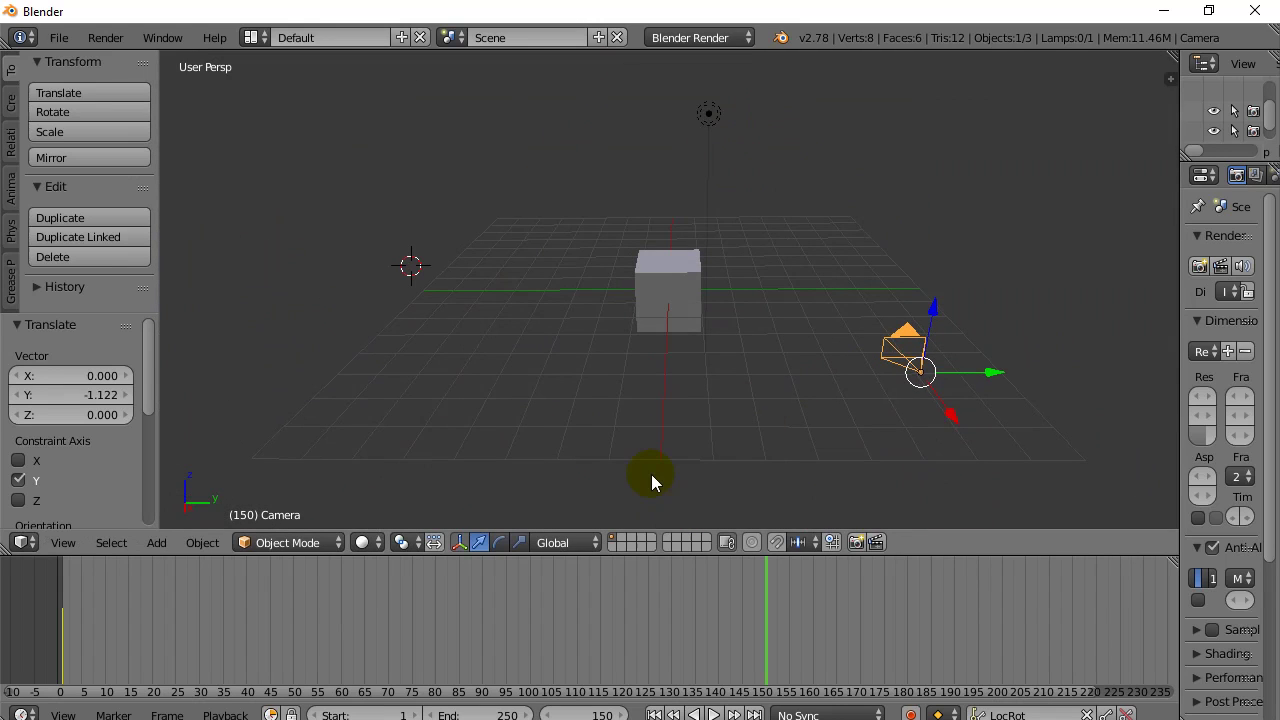
click(1108, 714)
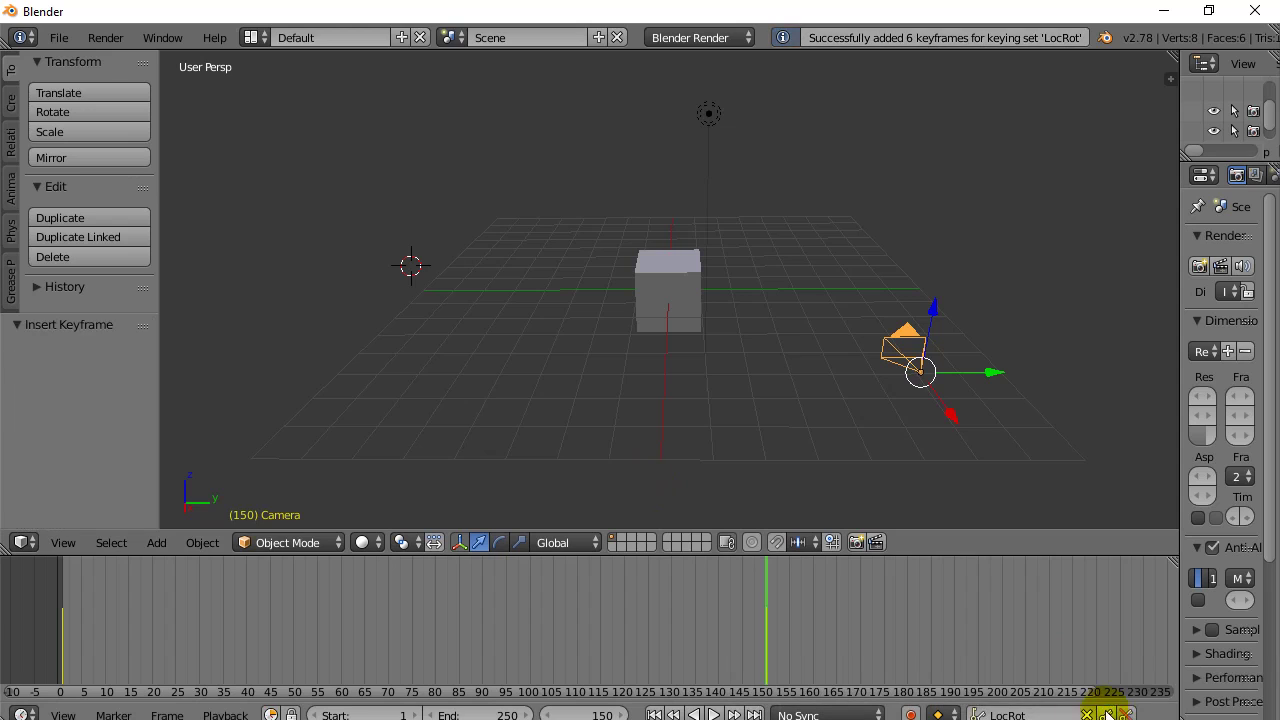
click(700, 640)
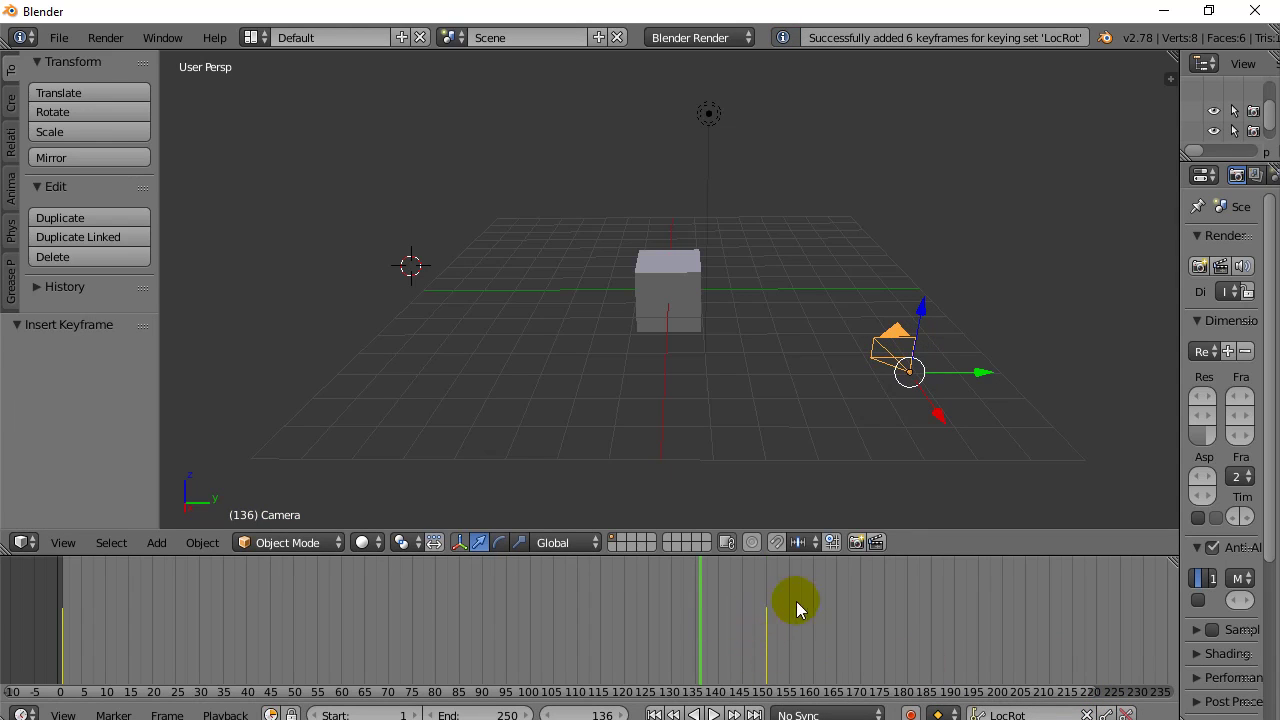
Jump between frames 1 and 150 and scrub back to watch the camera slide
click(61, 645)
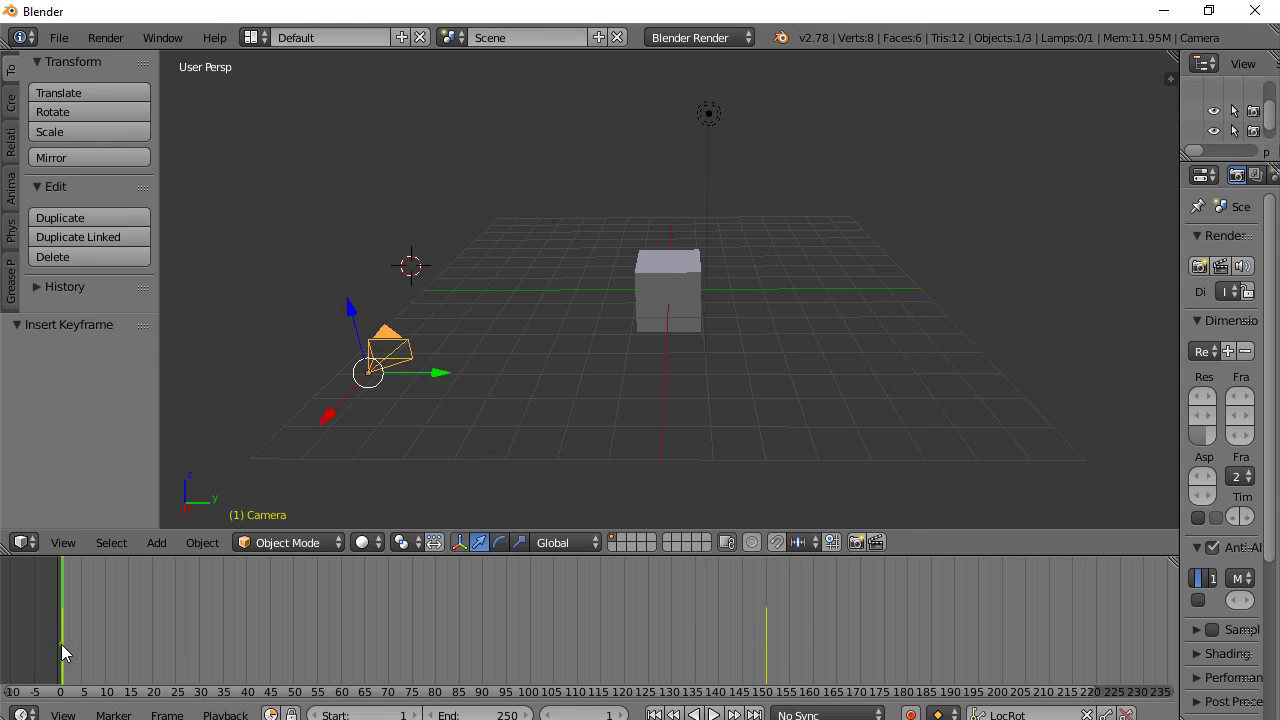
click(766, 648)
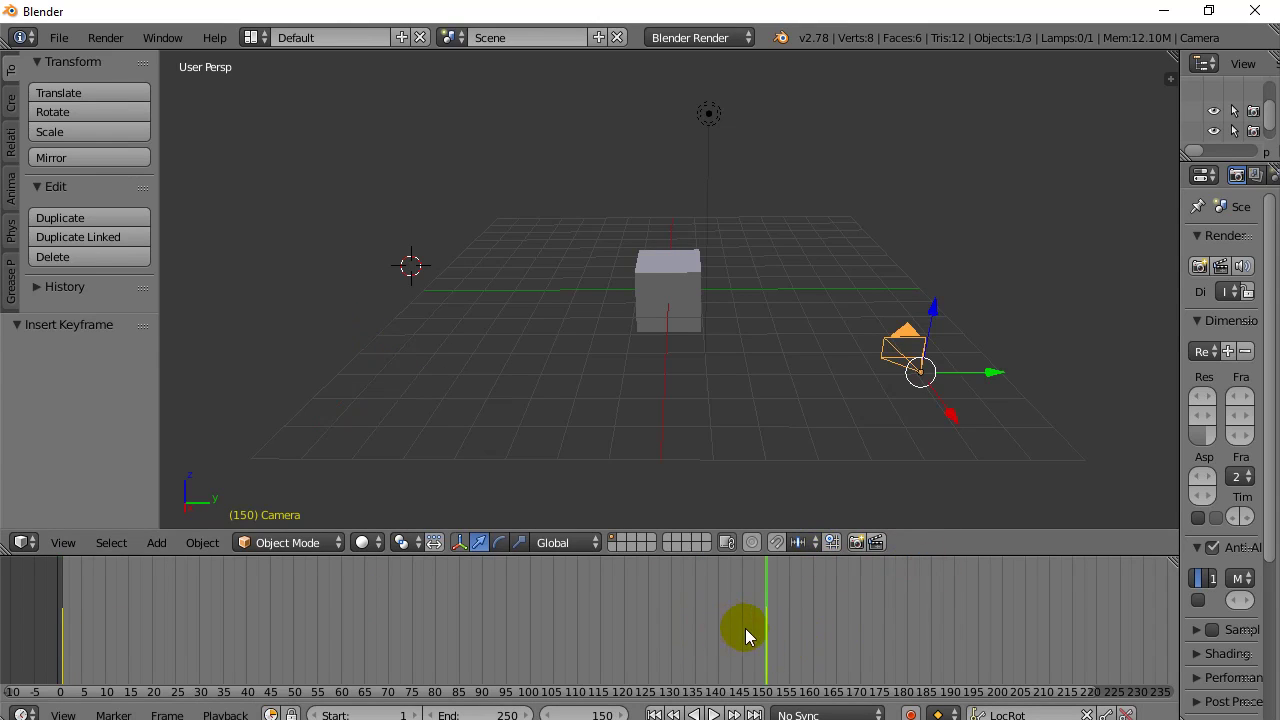
drag(745, 628, 113, 628)
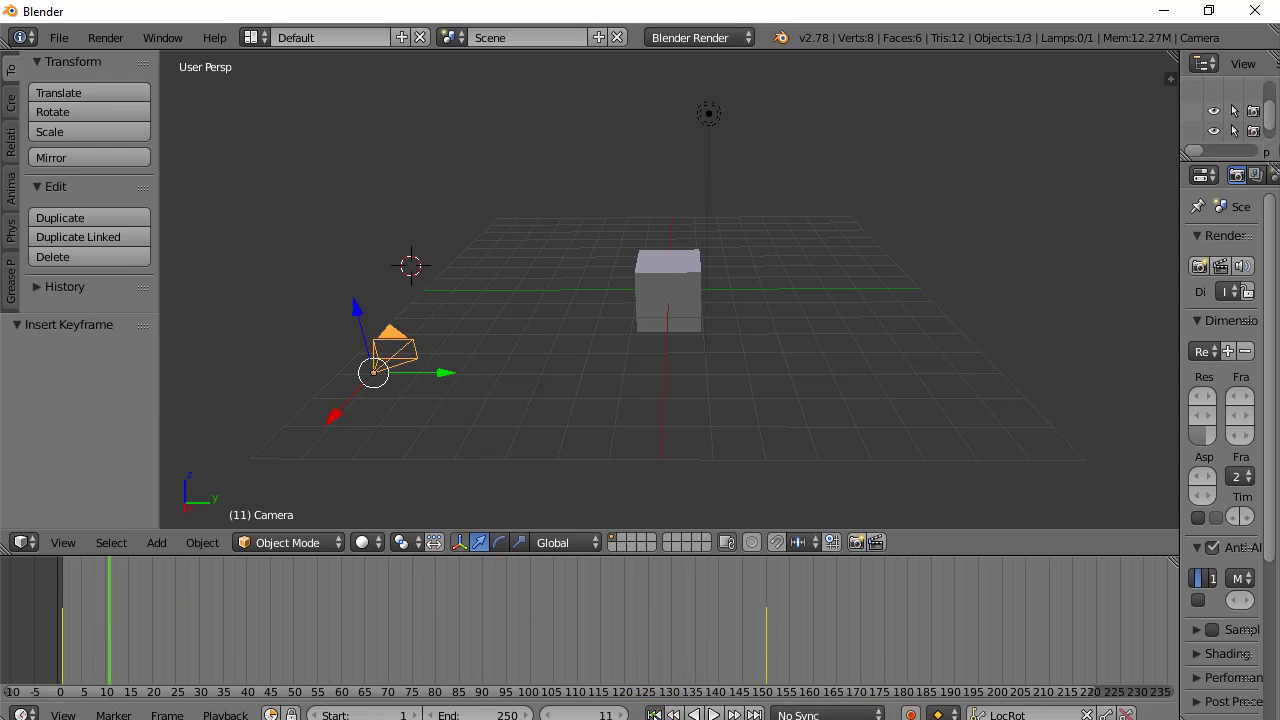
Play the animation from frame 1, then replay it through the camera view
click(654, 714)
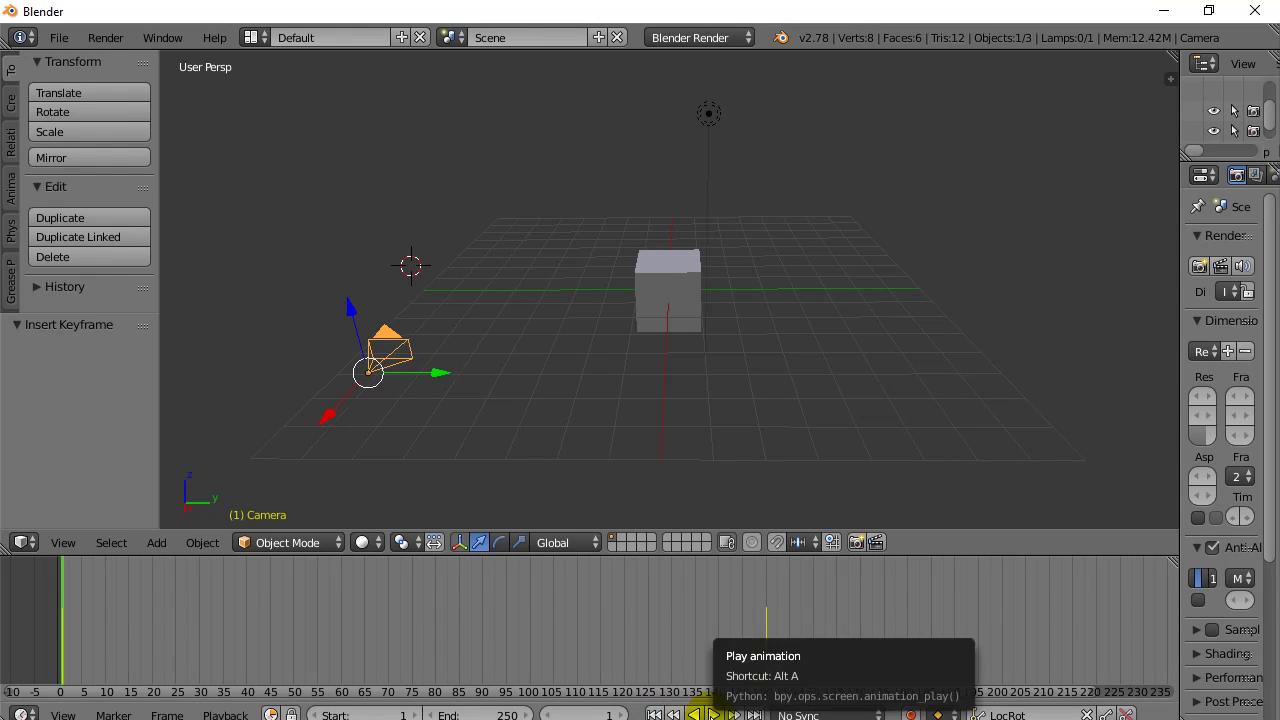
click(714, 714)
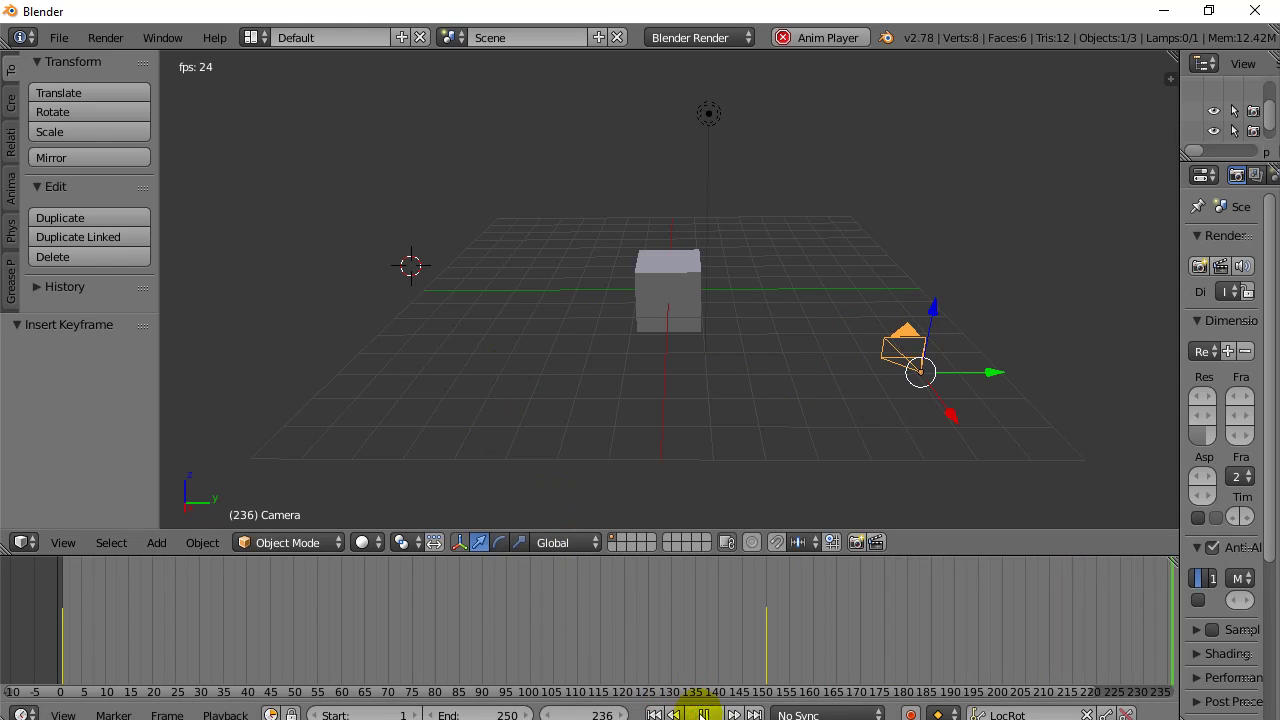
click(704, 714)
click(654, 714)
click(523, 366)
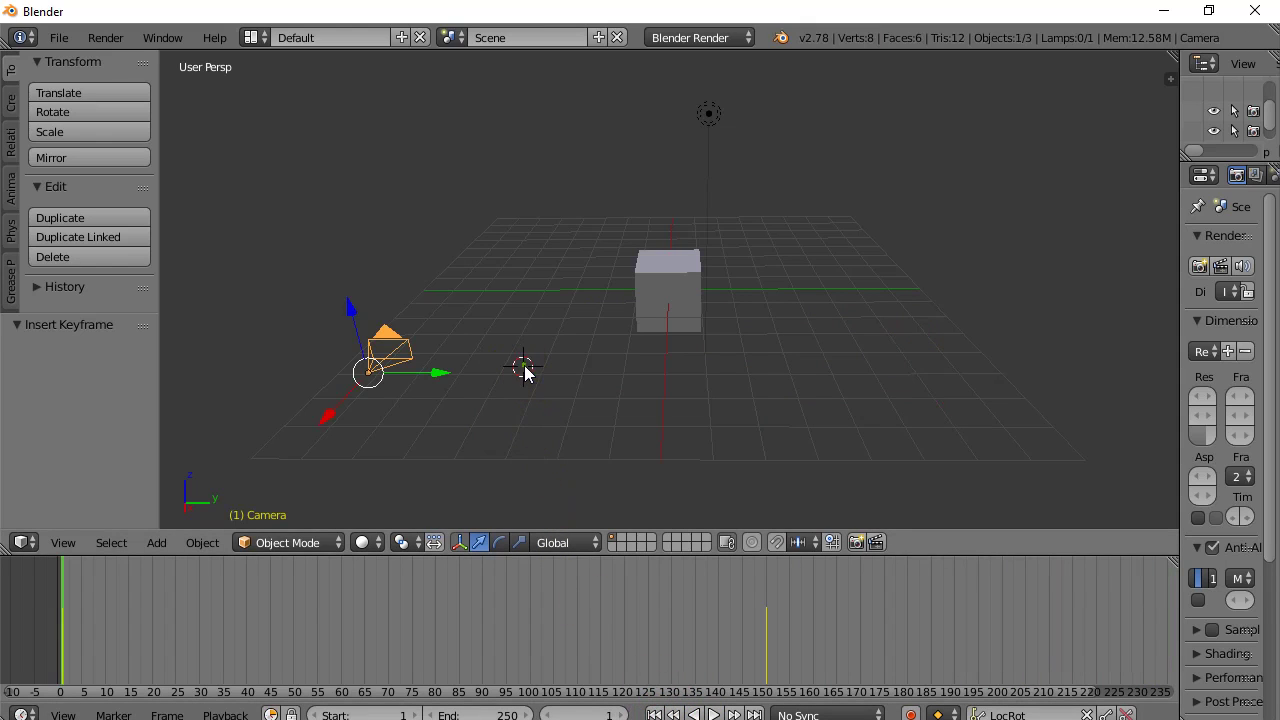
key(KP_0)
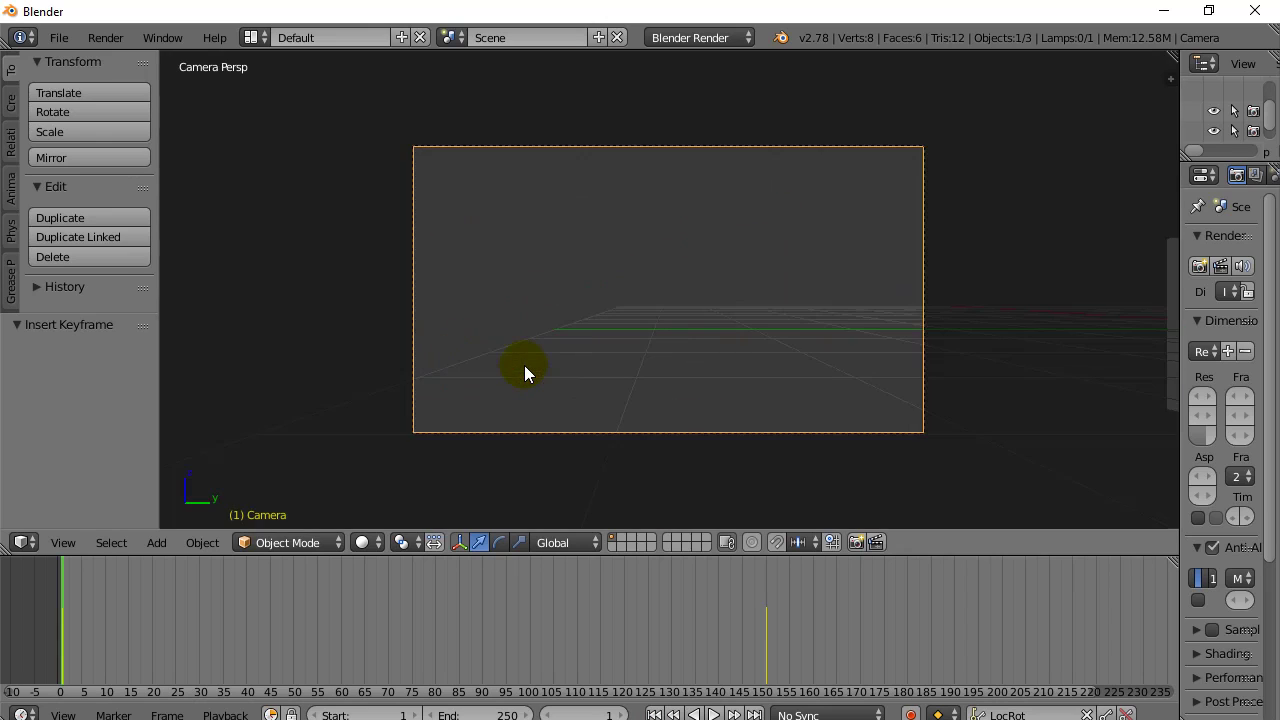
click(708, 714)
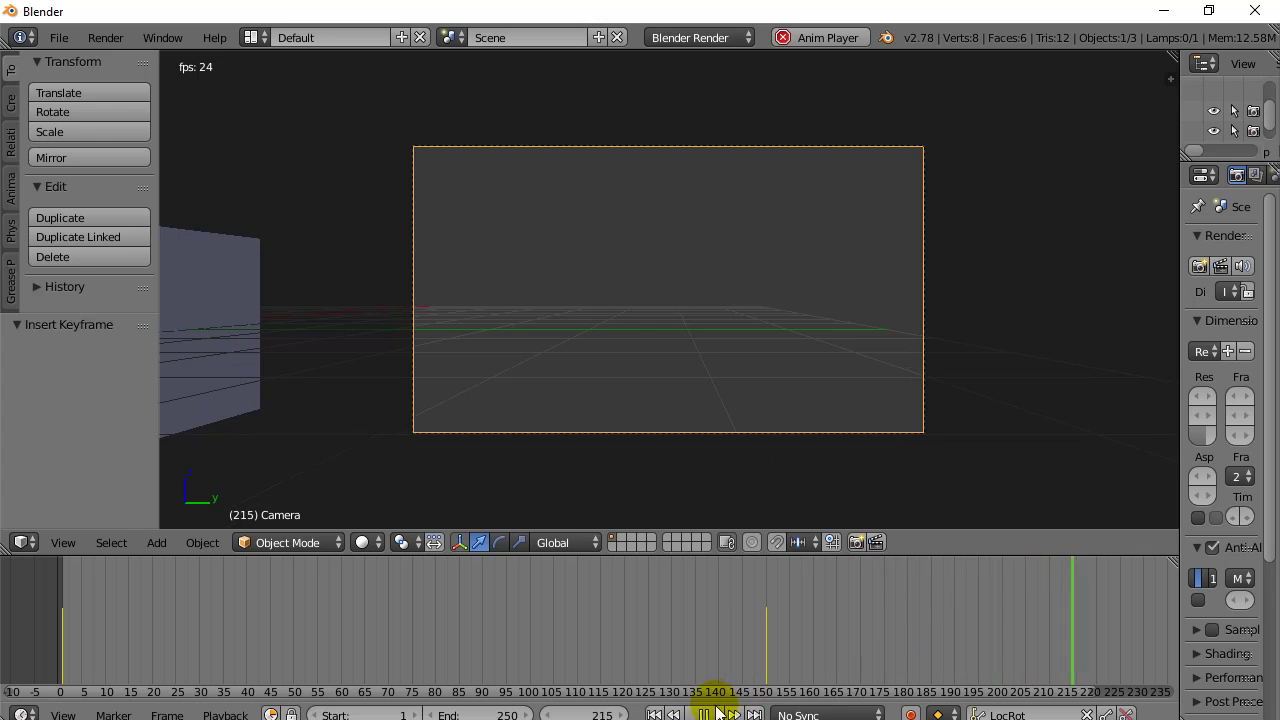
click(704, 714)
At frame 1, lower the camera 0.519 along Z and re-key LocRot
click(654, 714)
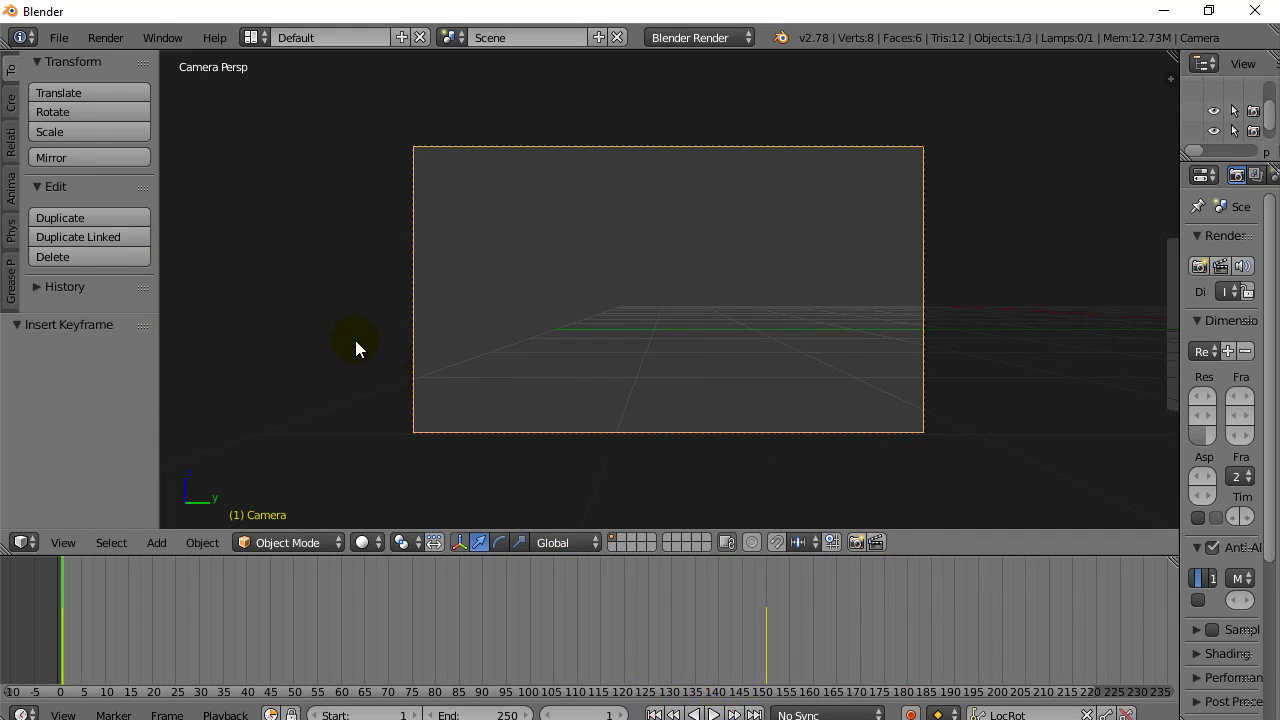
key(KP_0)
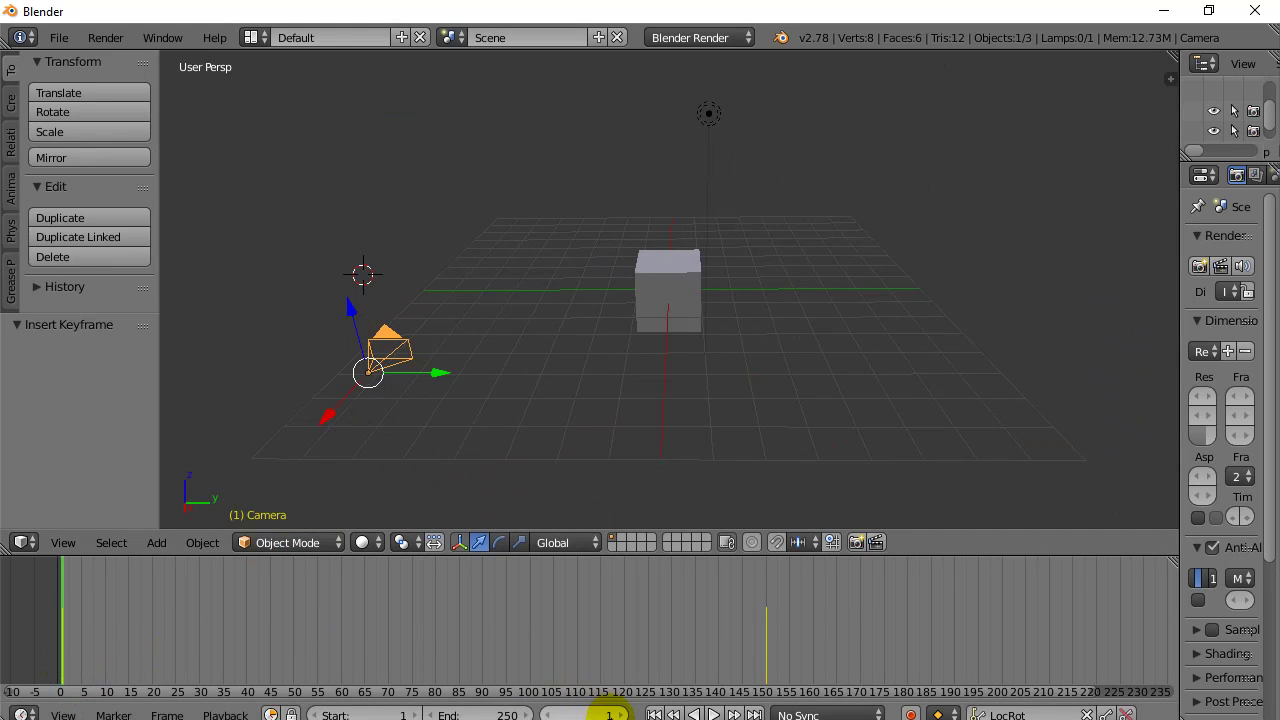
drag(351, 310, 353, 331)
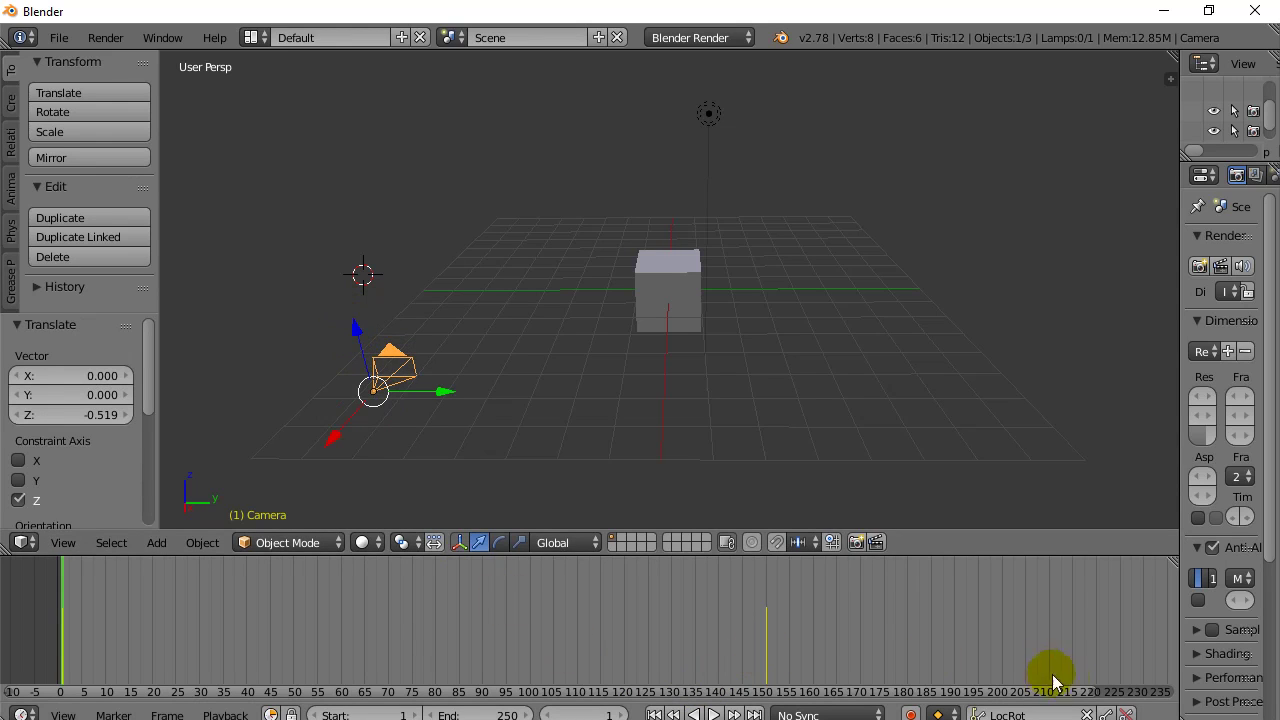
click(1107, 714)
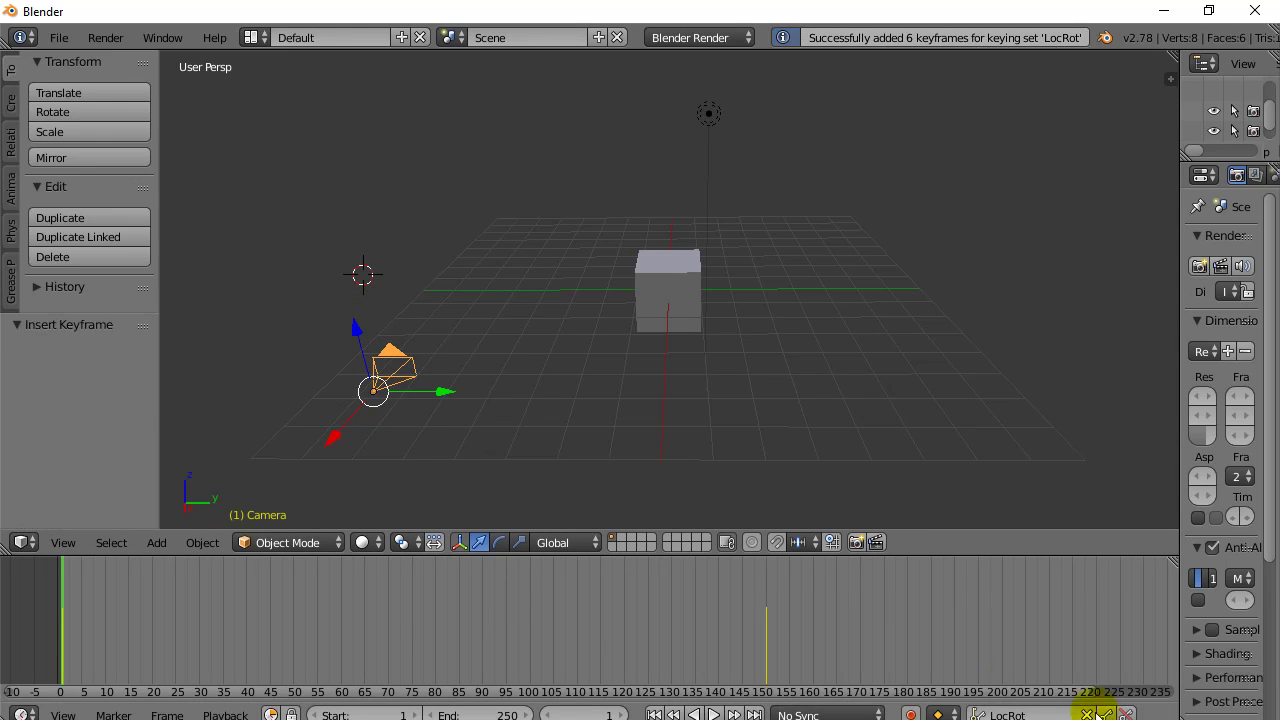
At frame 150, lower the camera 0.446 along Z and re-key LocRot
click(767, 660)
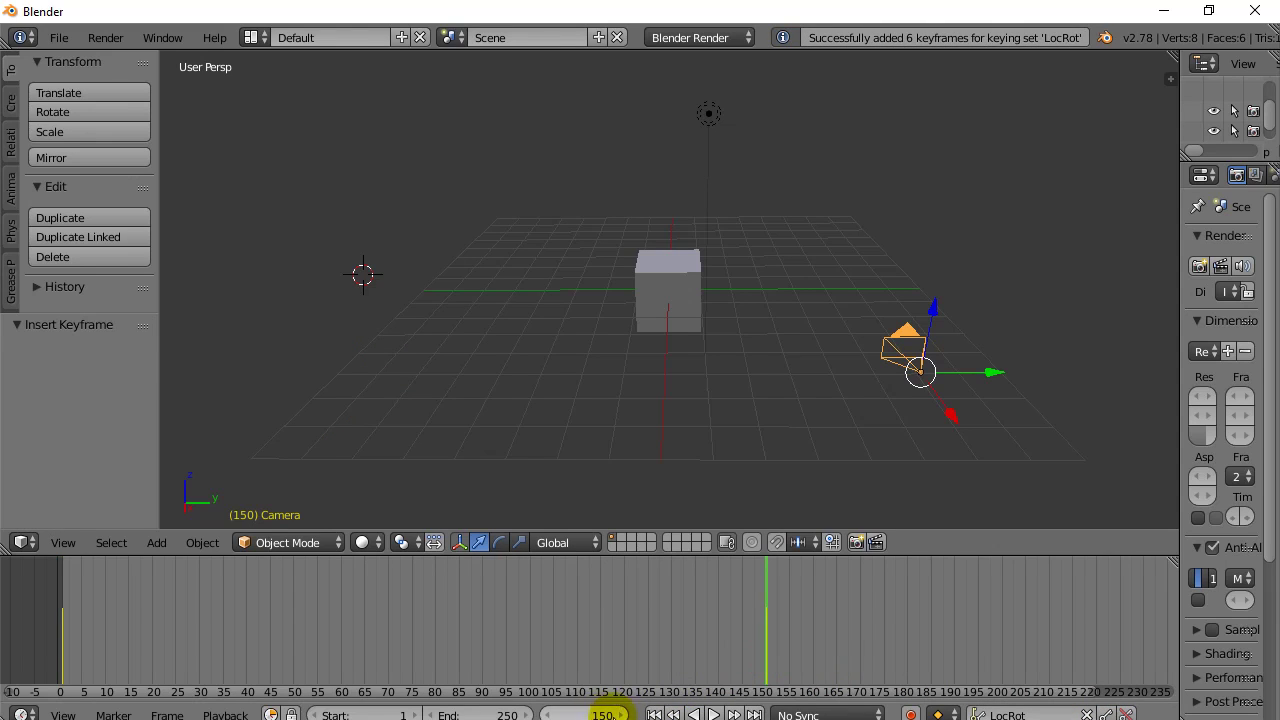
drag(935, 316, 926, 326)
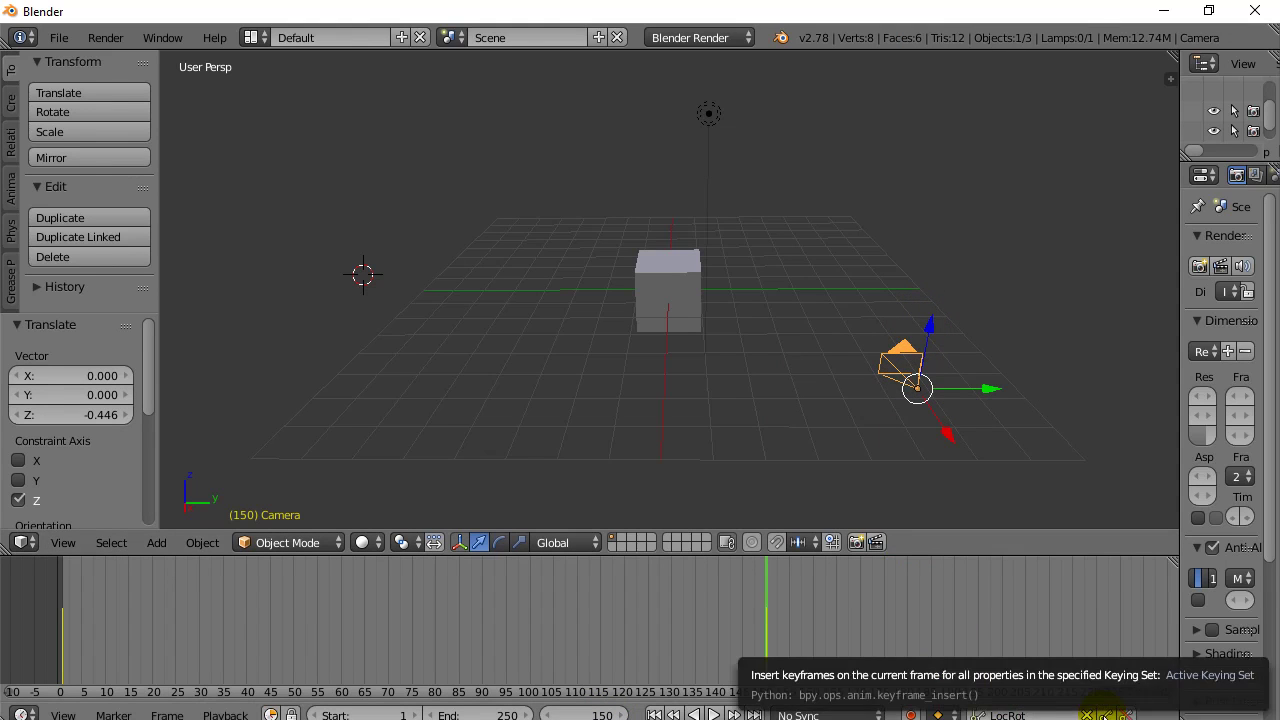
click(1105, 714)
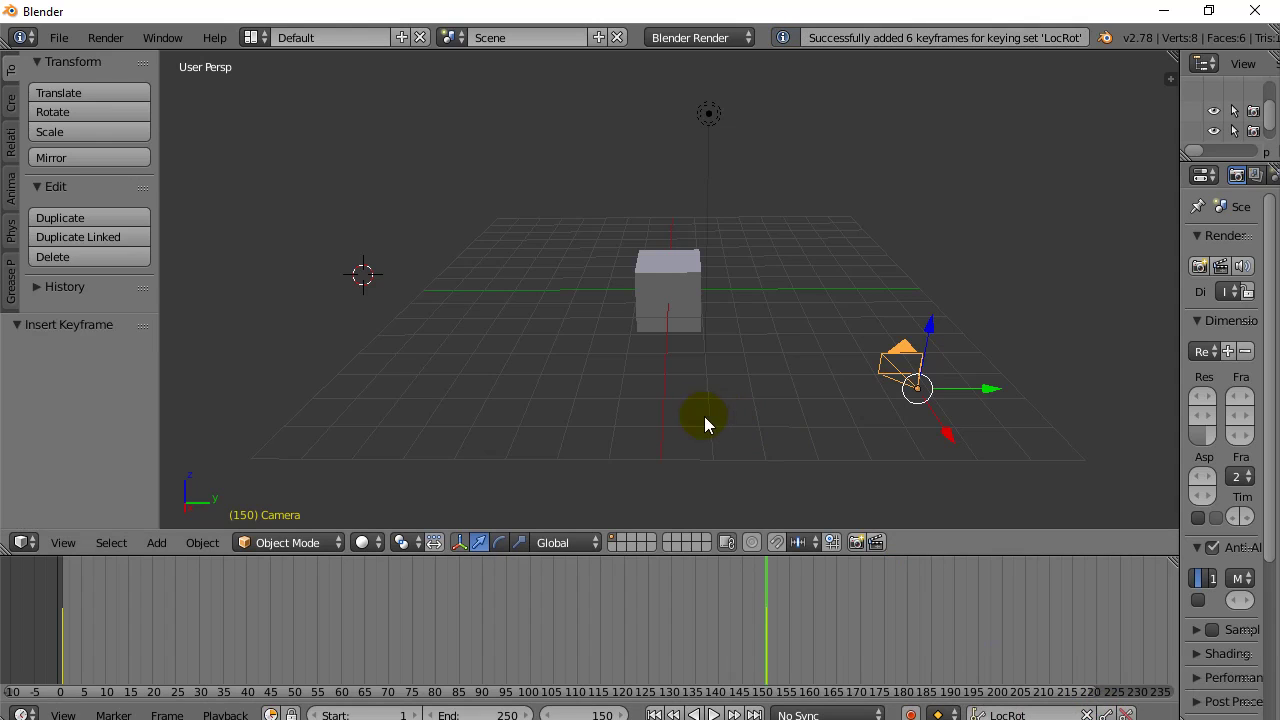
key(KP_0)
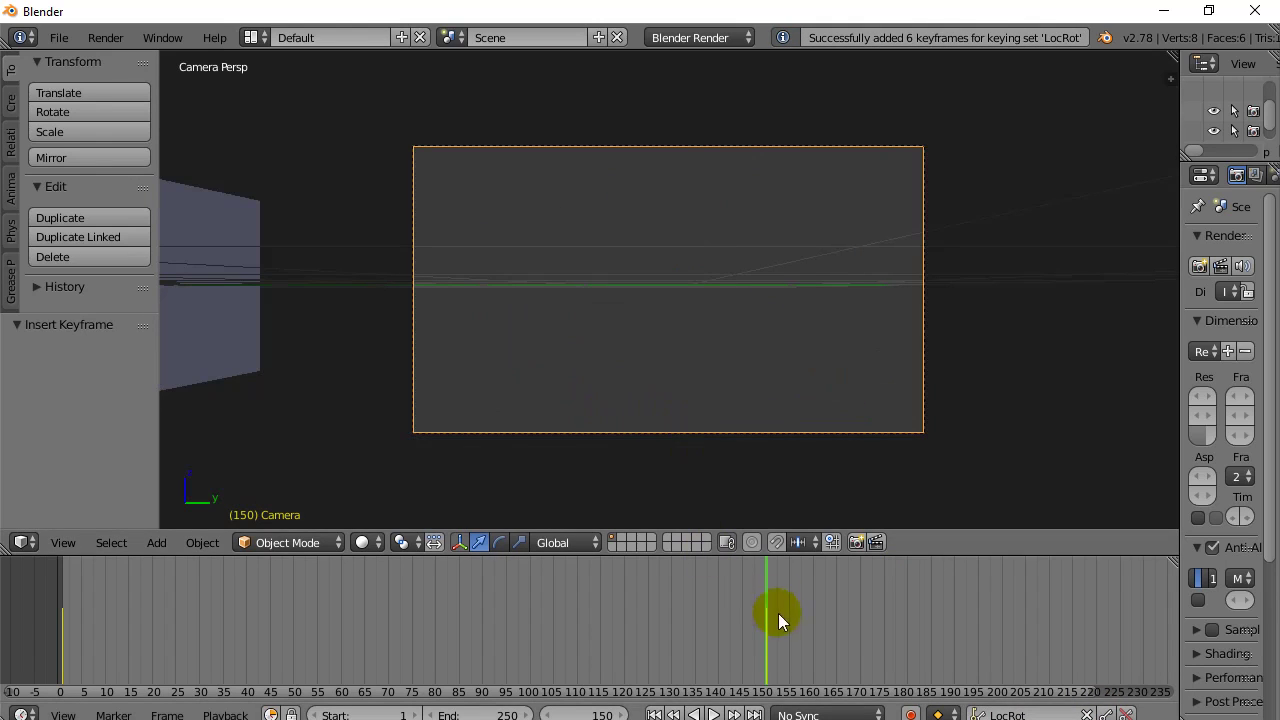
click(653, 714)
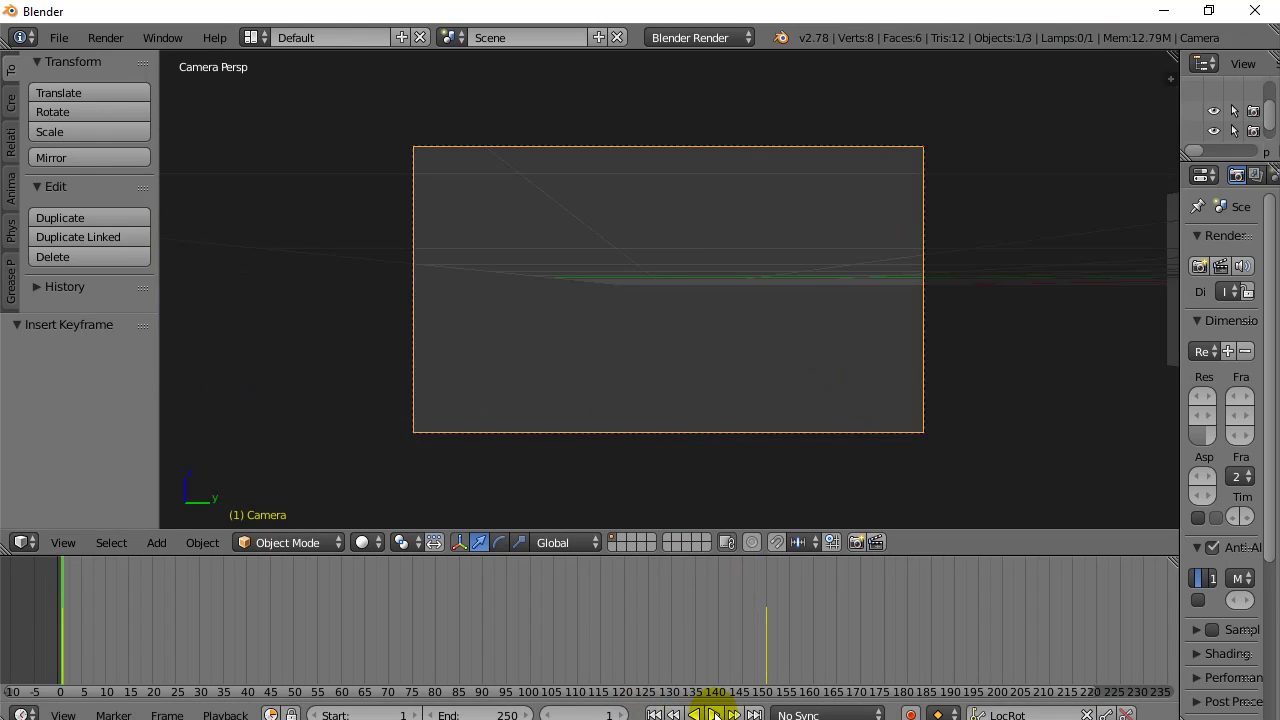
click(715, 714)
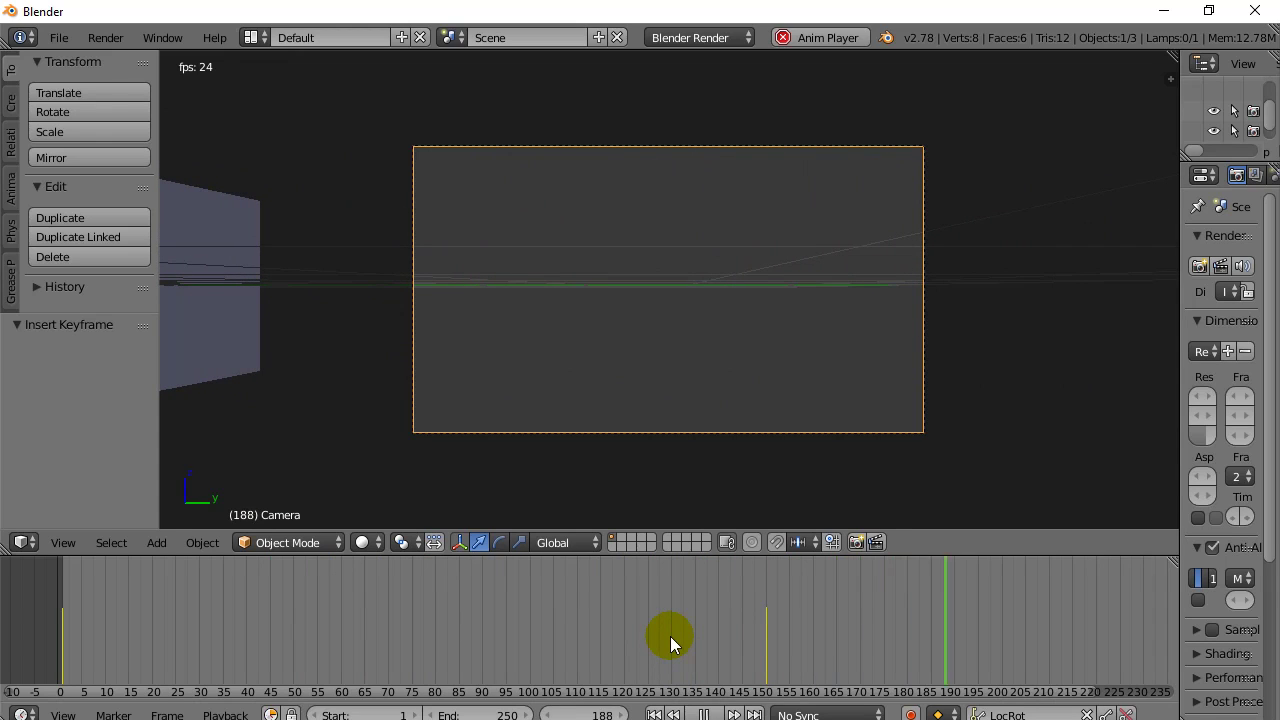
click(704, 714)
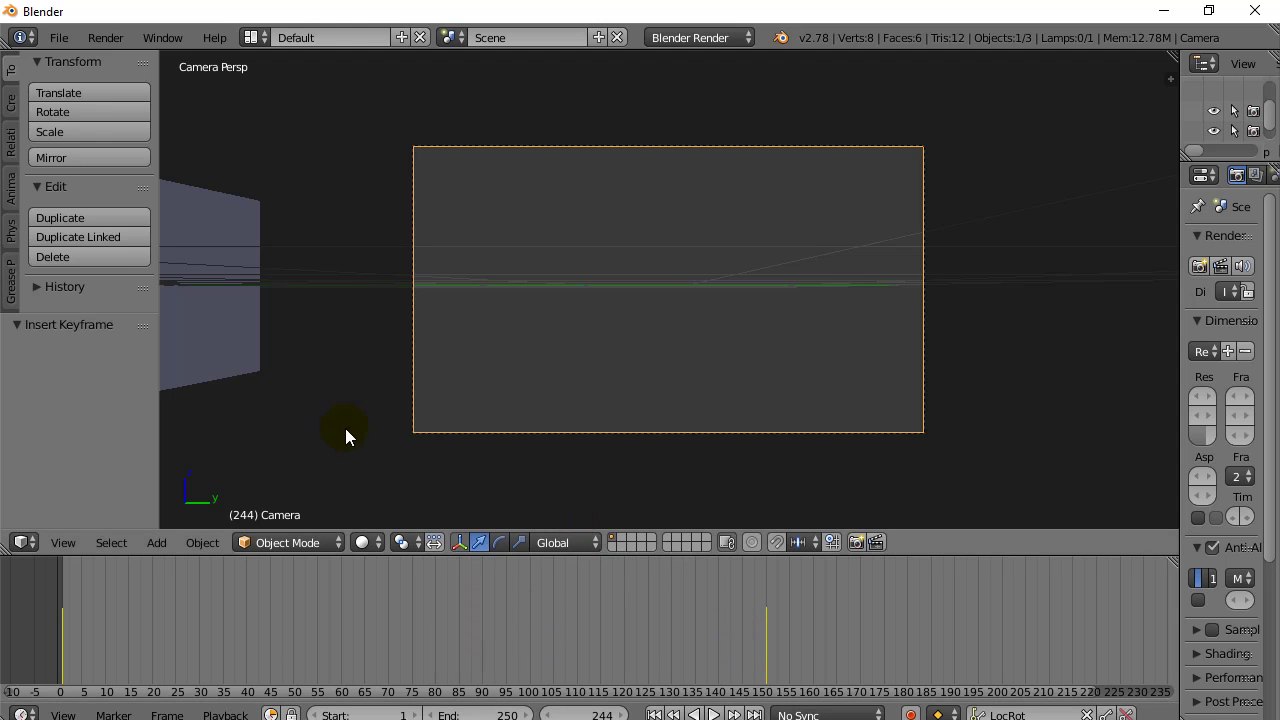
key(KP_0)
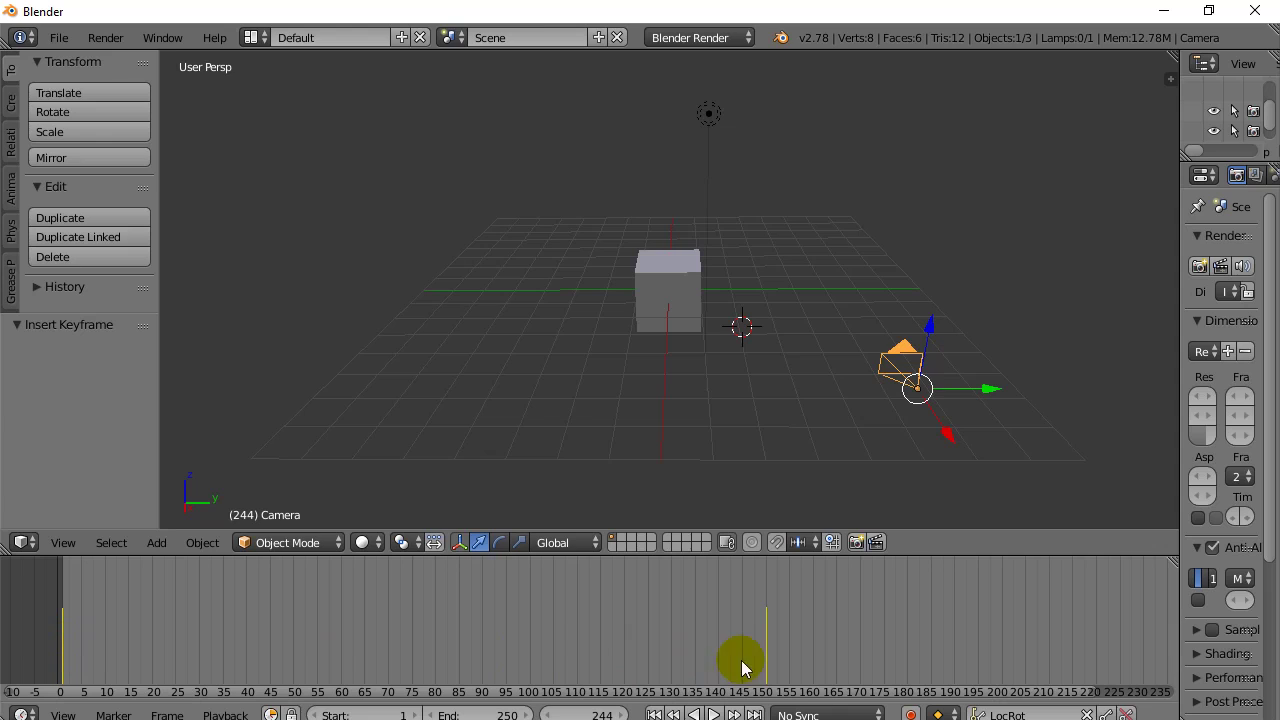
At frame 200, raise the camera and move it along Y beside the cube
click(1003, 642)
click(921, 354)
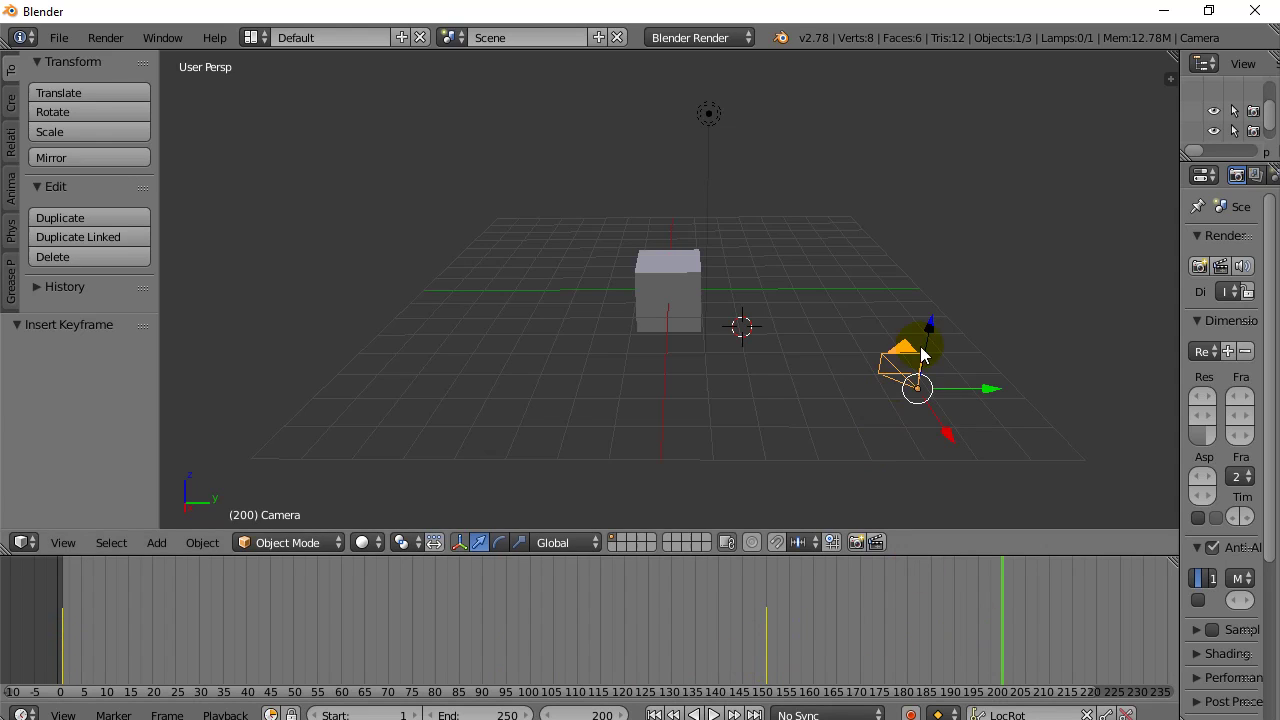
drag(928, 330, 936, 232)
drag(1013, 296, 664, 291)
Tilt the camera -24.445° about Y, key it at frame 200, and scrub the path
key(r)
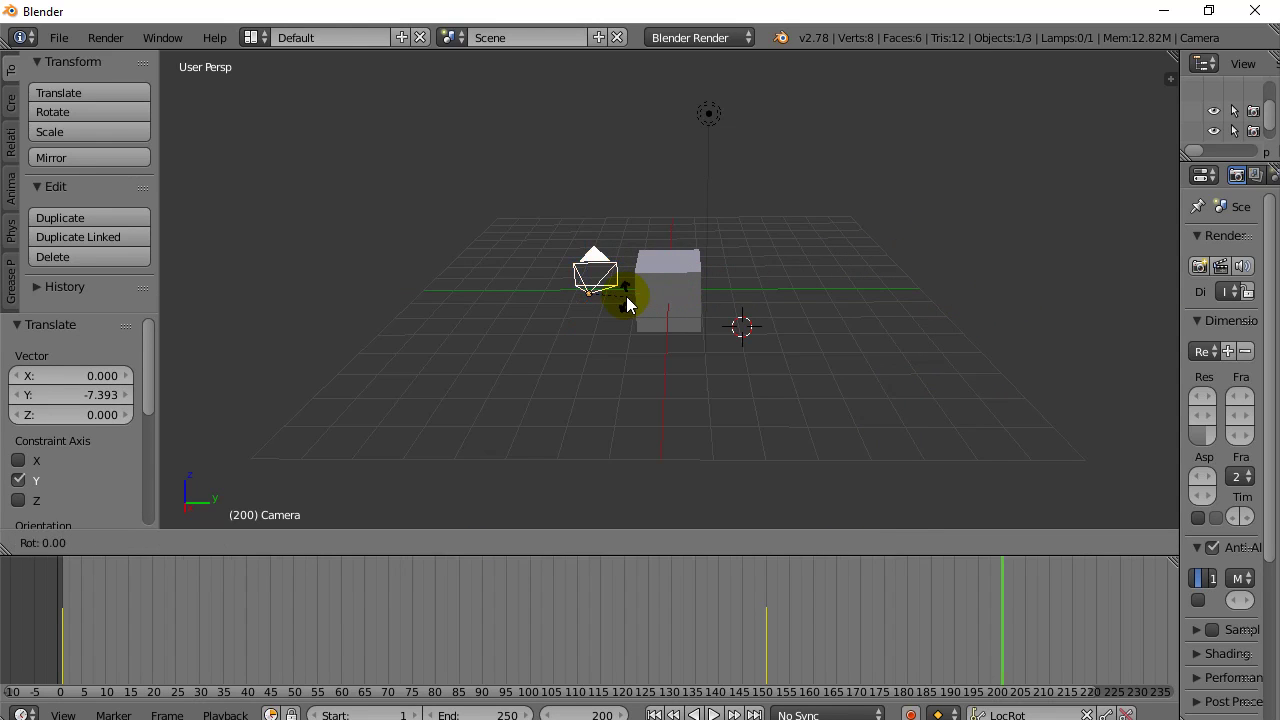
key(y)
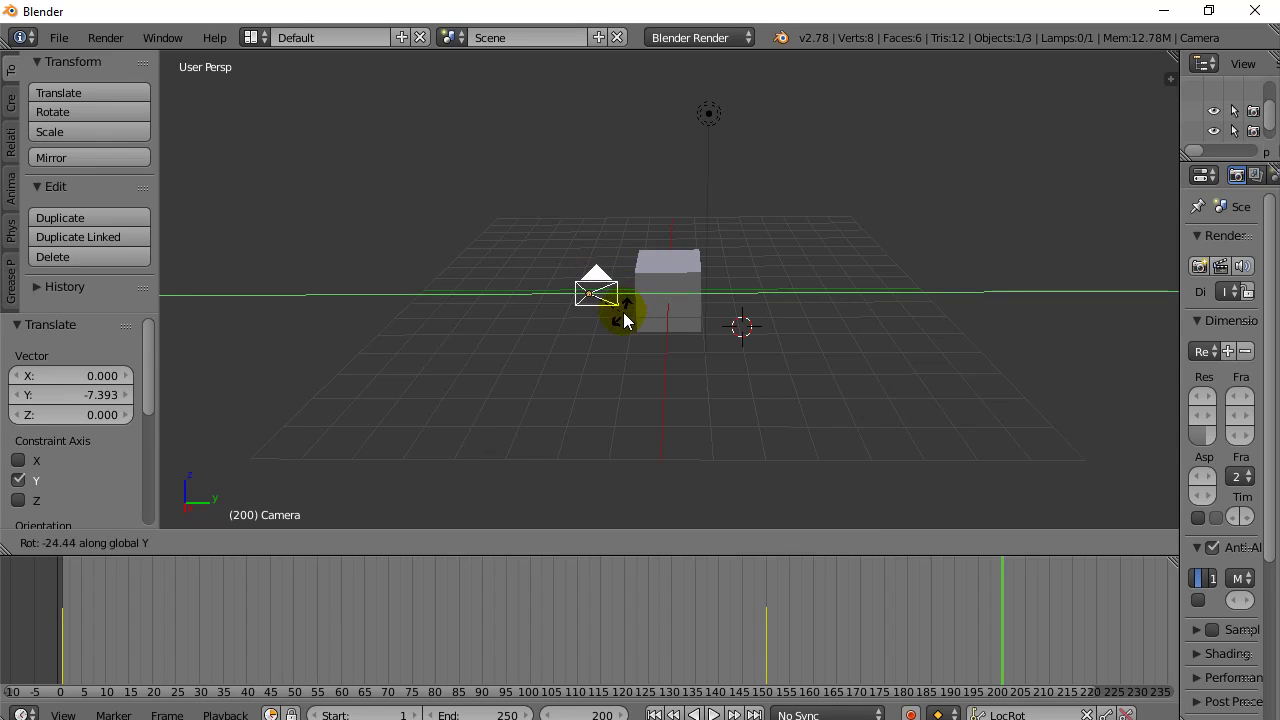
click(623, 312)
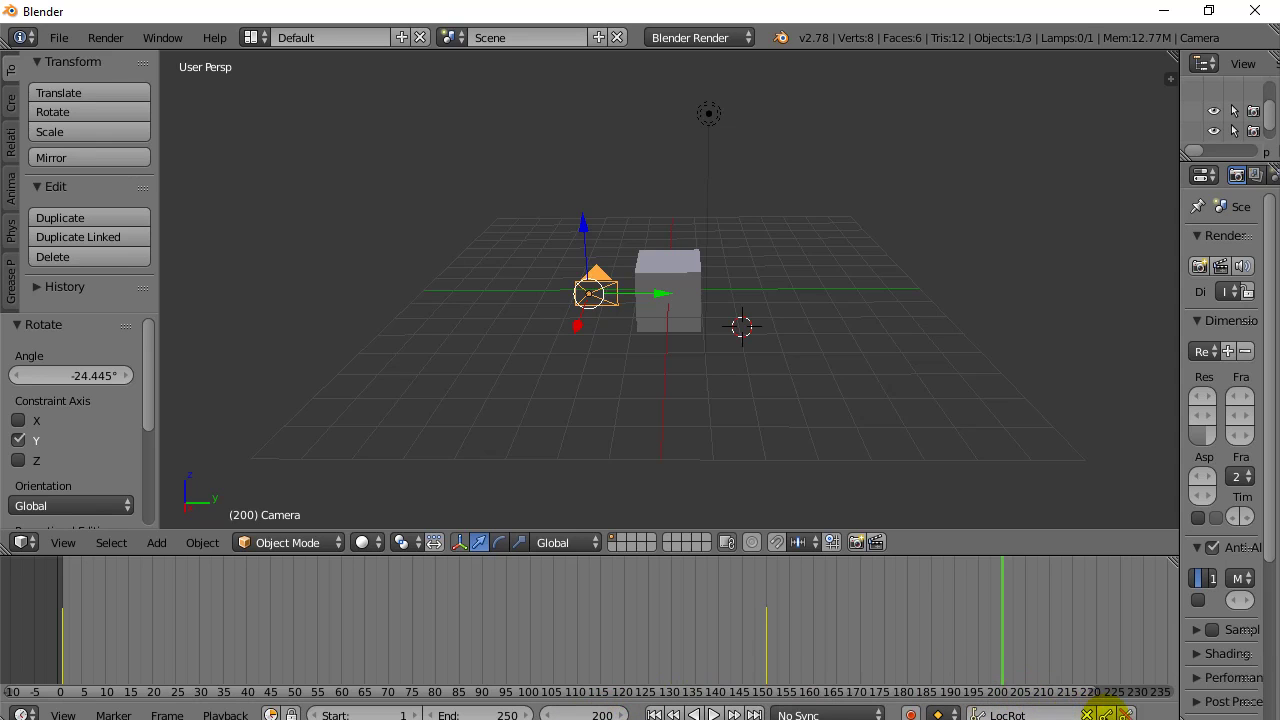
click(1106, 714)
drag(330, 634, 998, 636)
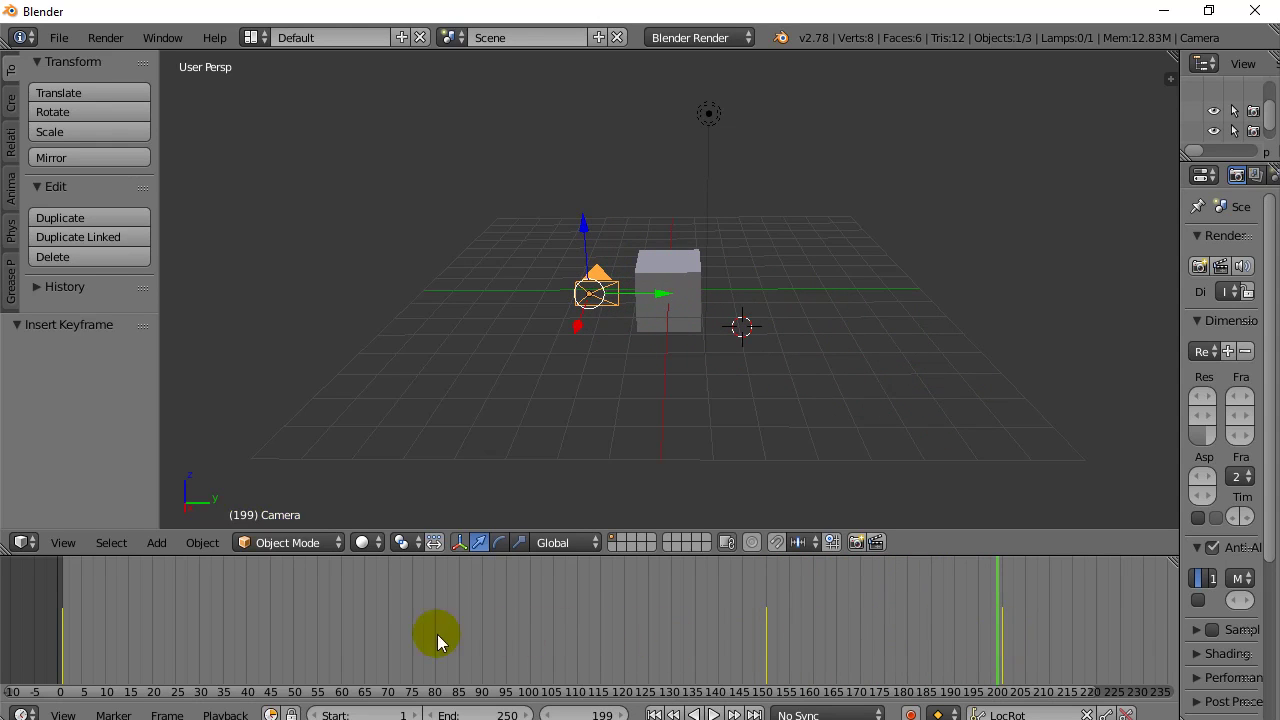
click(72, 641)
click(480, 493)
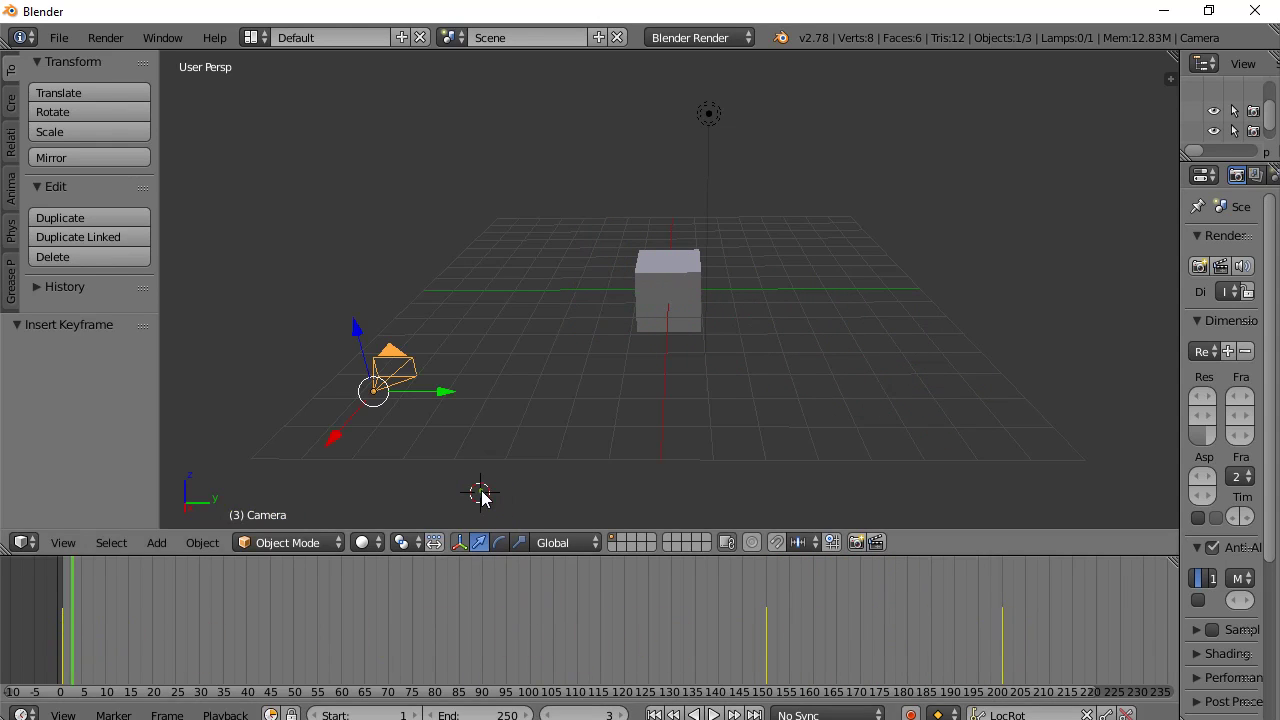
key(KP_0)
click(714, 714)
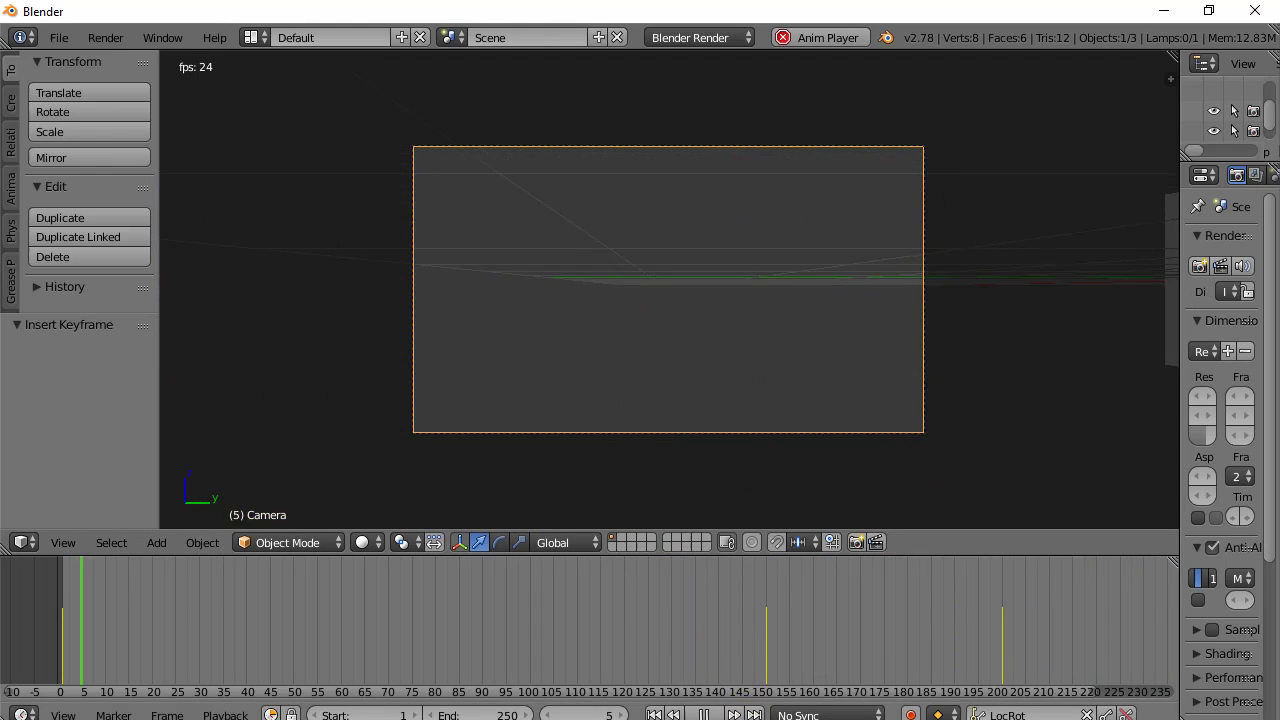
key(alt+a)
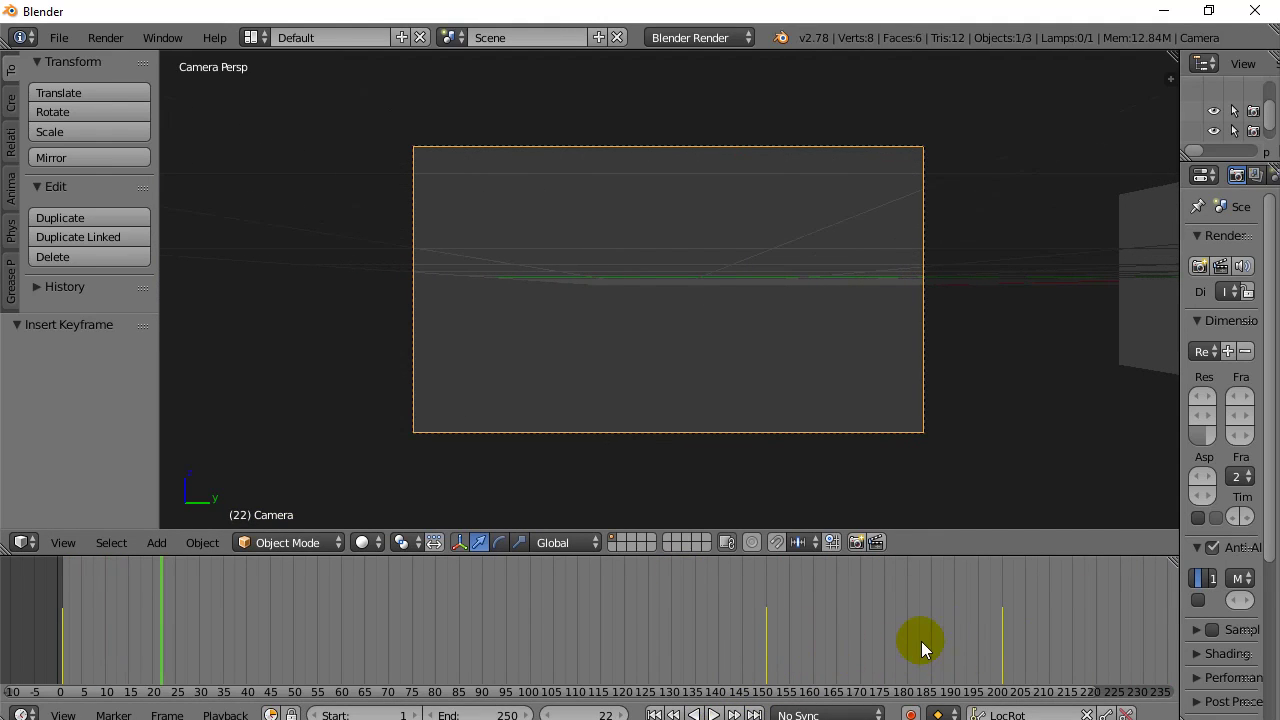
key(KP_0)
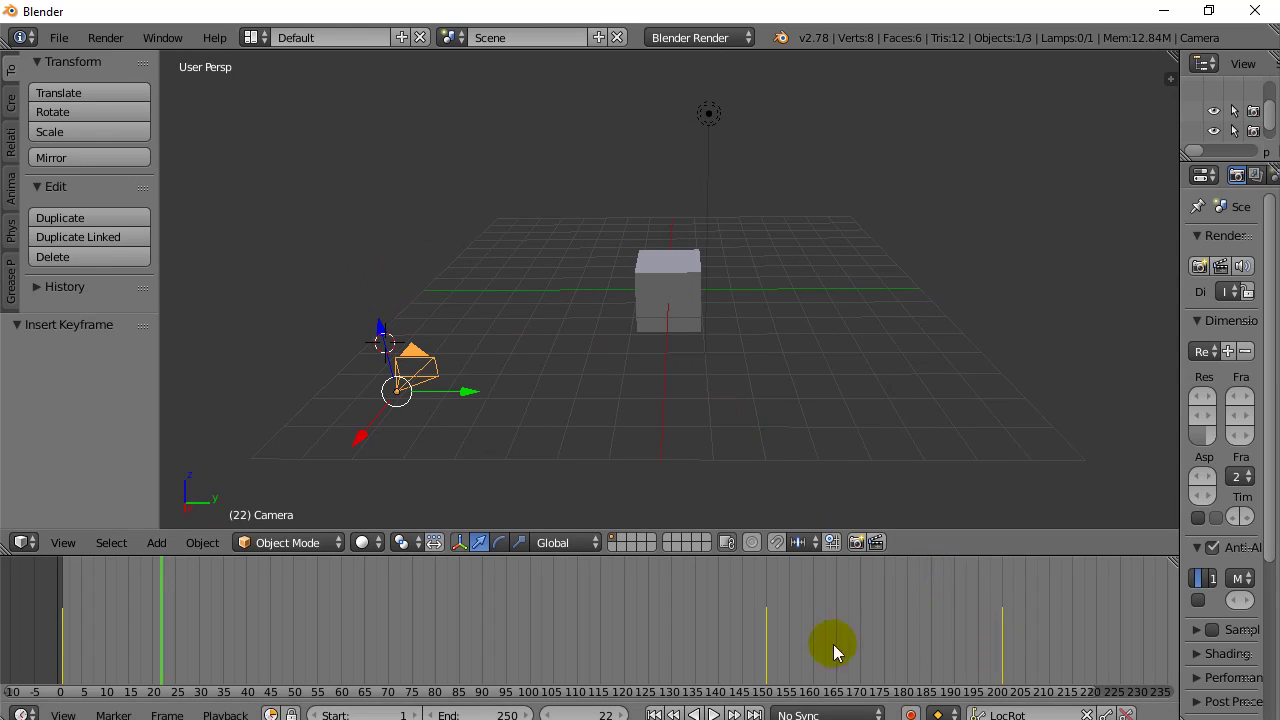
Delete the camera keyframe at frame 150, then play and scrub to review the motion
click(766, 655)
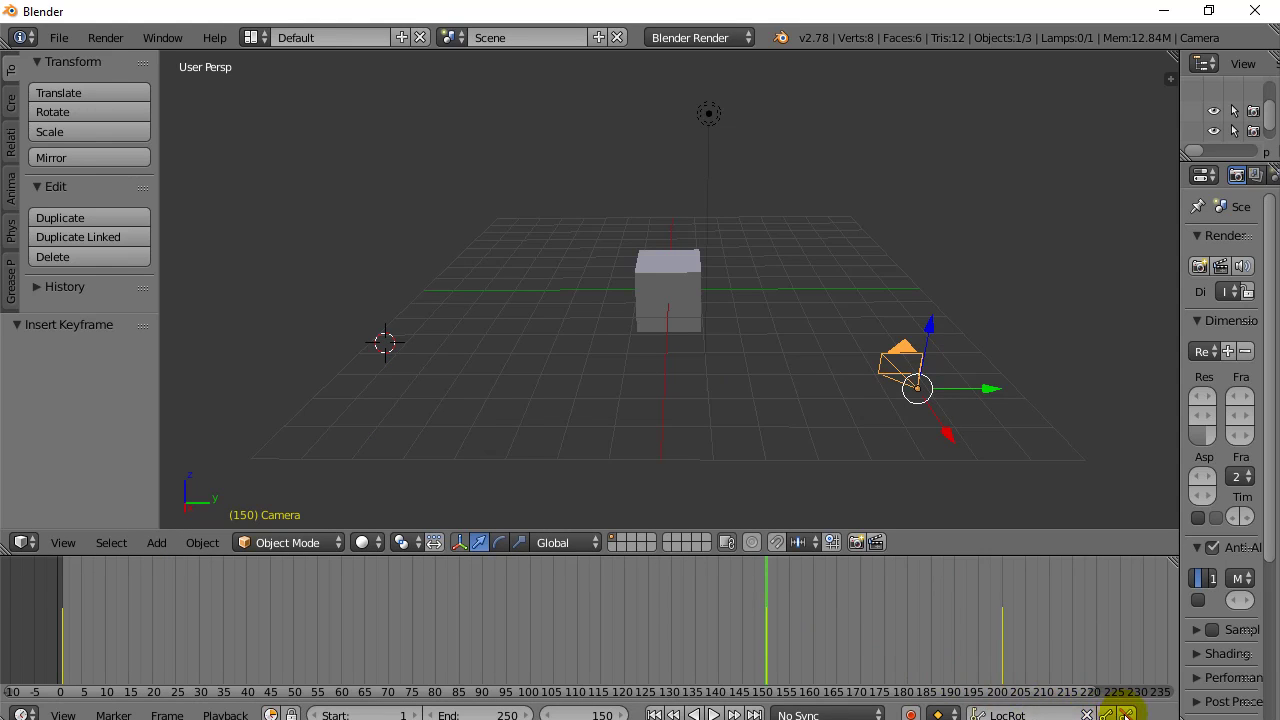
click(1125, 713)
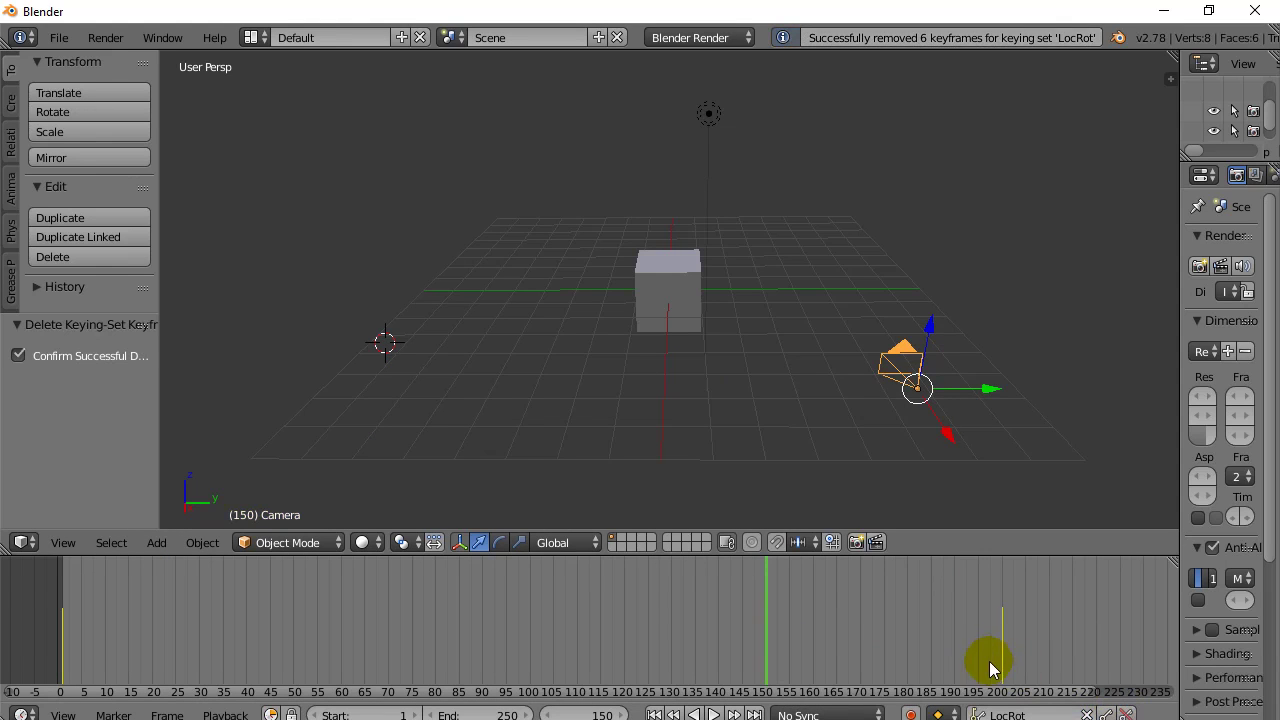
key(alt+a)
drag(818, 654, 1003, 674)
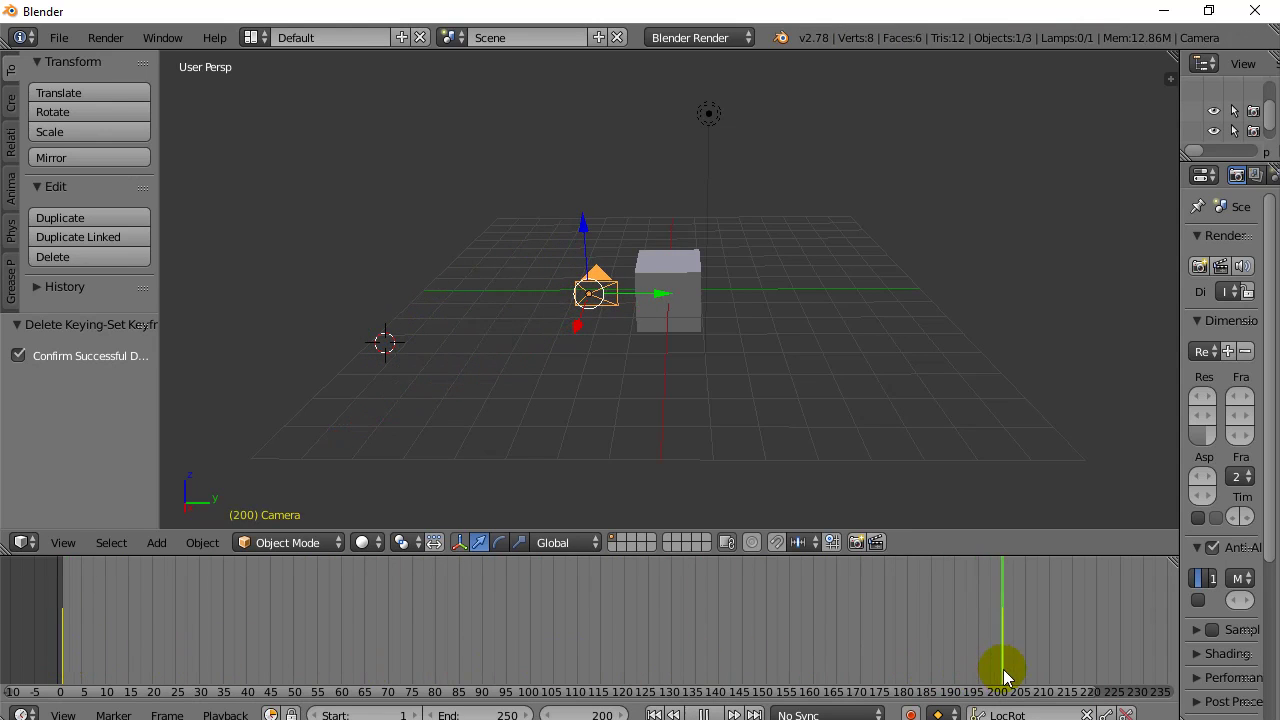